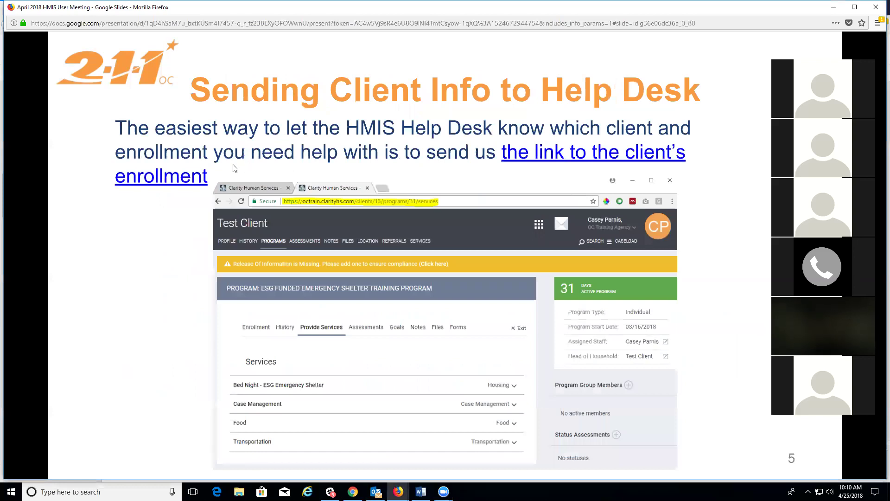
# - Return to slide 4, 'Reporting Webinar', in the editor and reveal its ochmis.org link
pyautogui.press('Left')
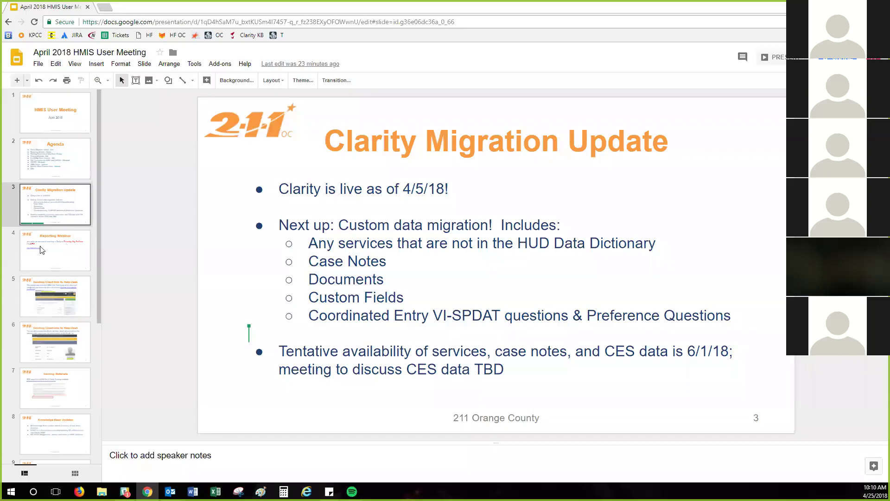
pyautogui.click(65, 247)
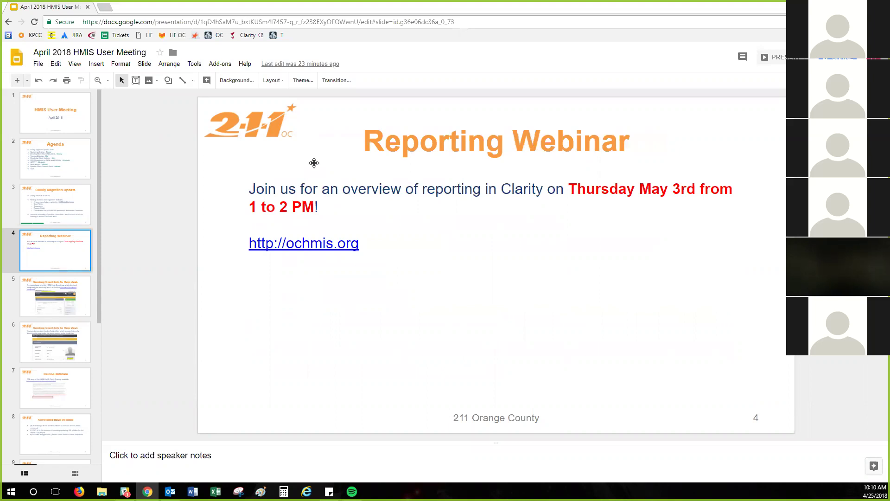
pyautogui.click(298, 243)
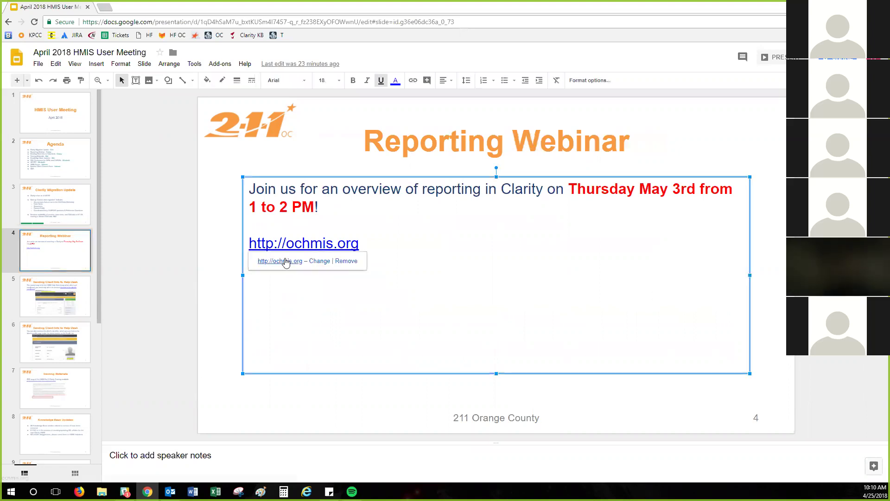
# - Open ochmis.org from the slide link and go to its HMIS Calendar of April–May 2018 events
pyautogui.click(284, 260)
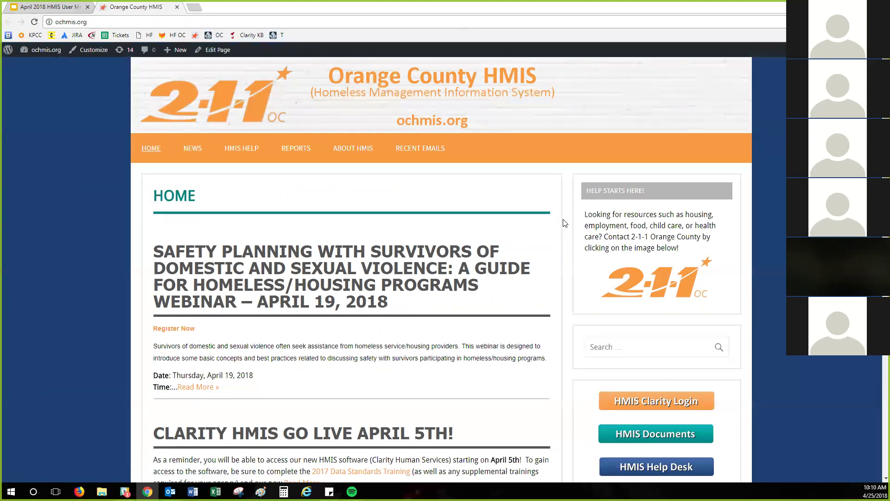
pyautogui.scroll(-2, 565, 223)
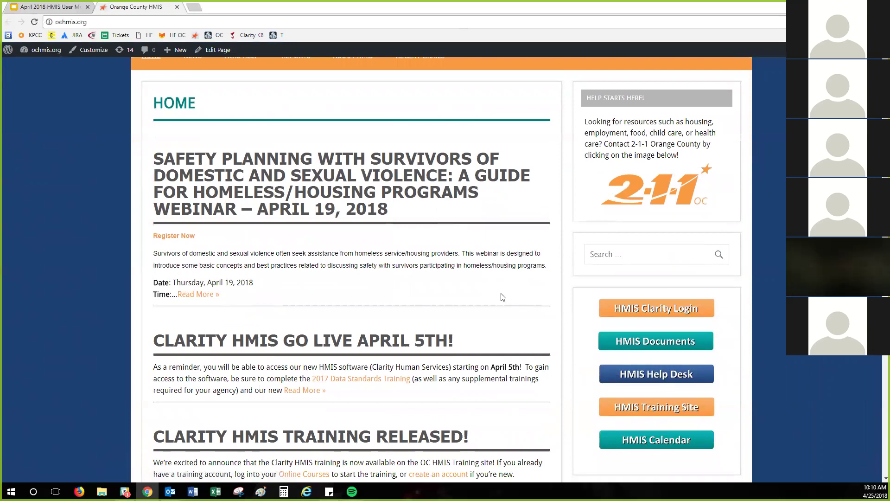
pyautogui.scroll(2, 503, 297)
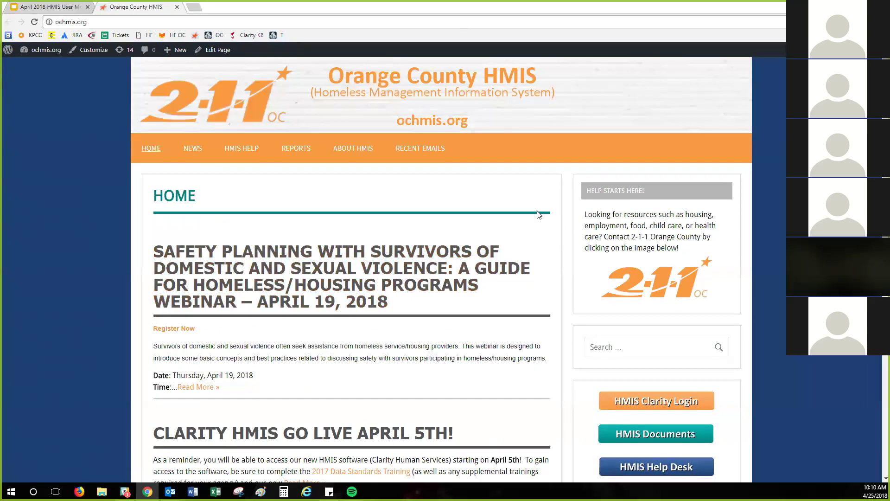
pyautogui.scroll(-2, 563, 232)
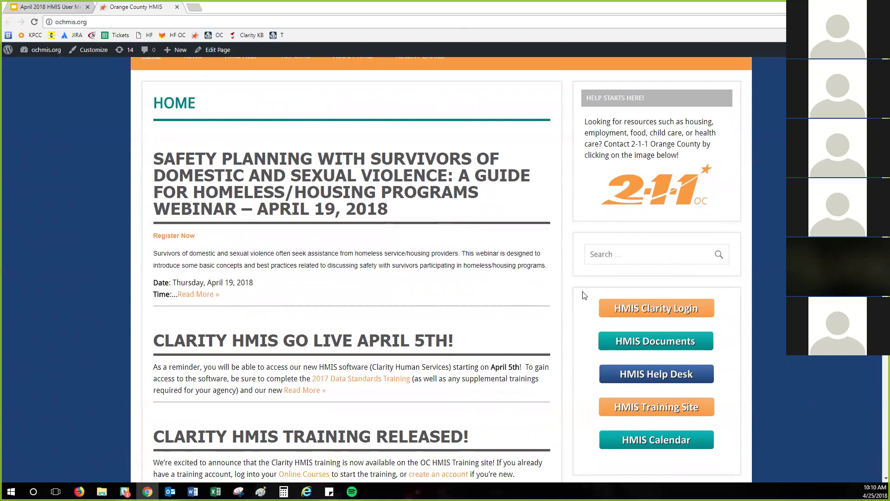
pyautogui.click(673, 444)
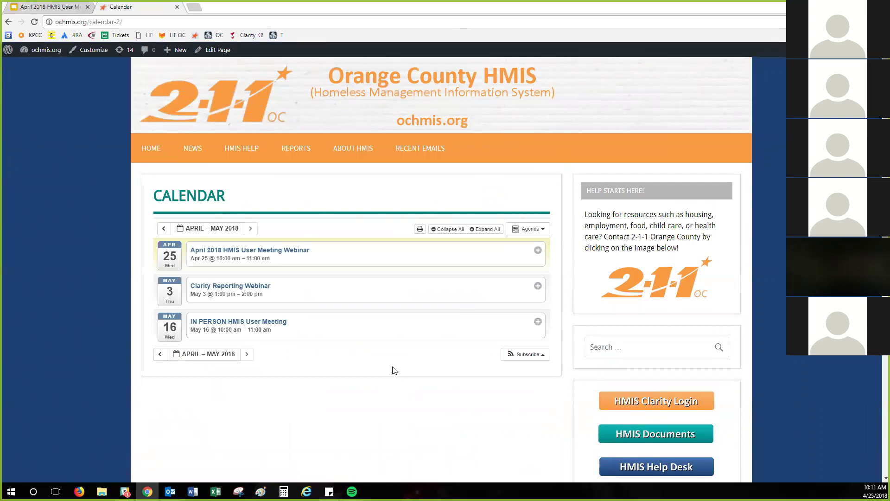
pyautogui.click(545, 358)
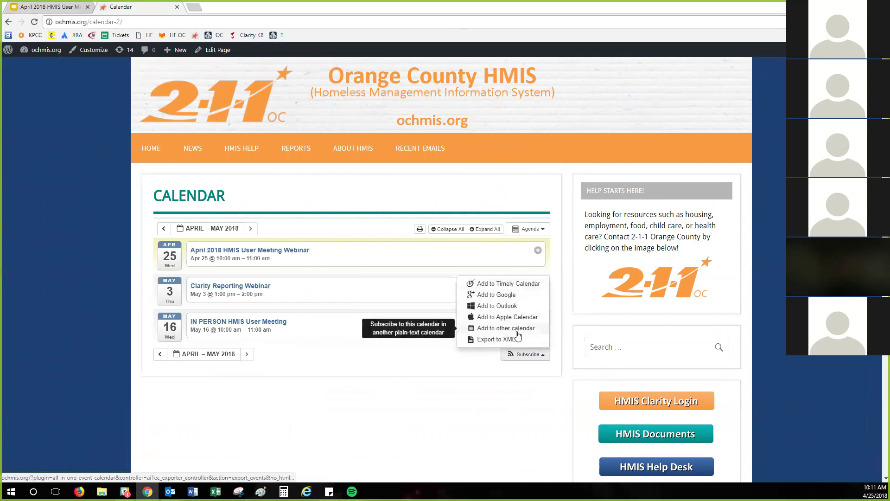
pyautogui.click(426, 369)
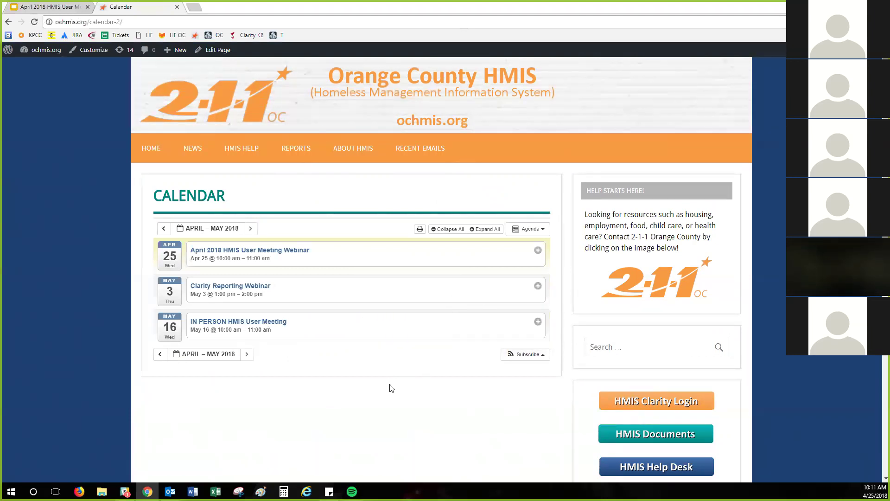
pyautogui.moveTo(315, 330)
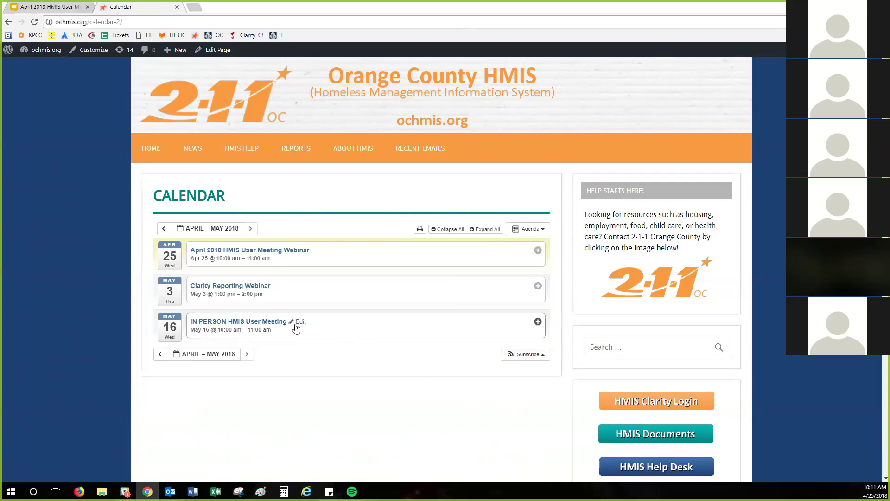
pyautogui.click(58, 10)
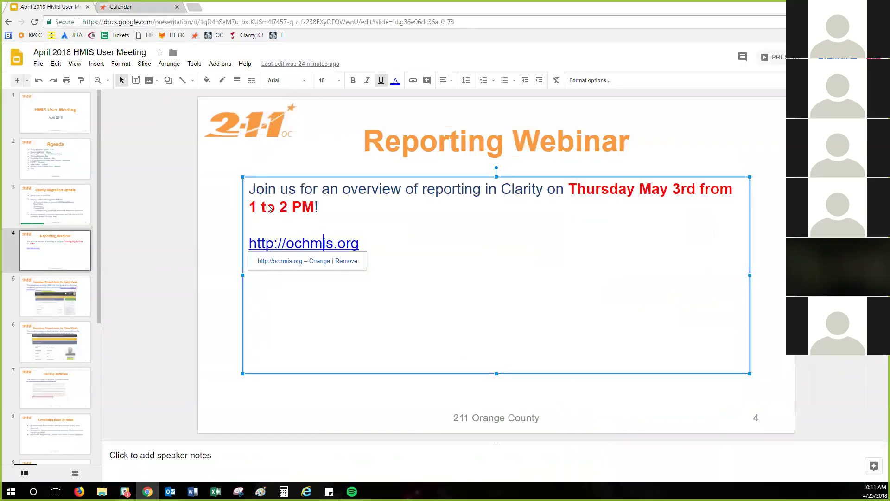
pyautogui.click(153, 4)
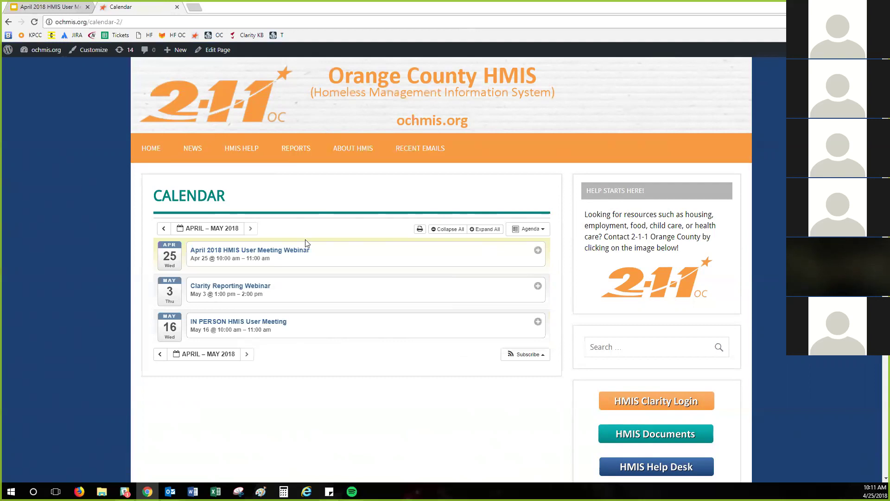
pyautogui.moveTo(186, 153)
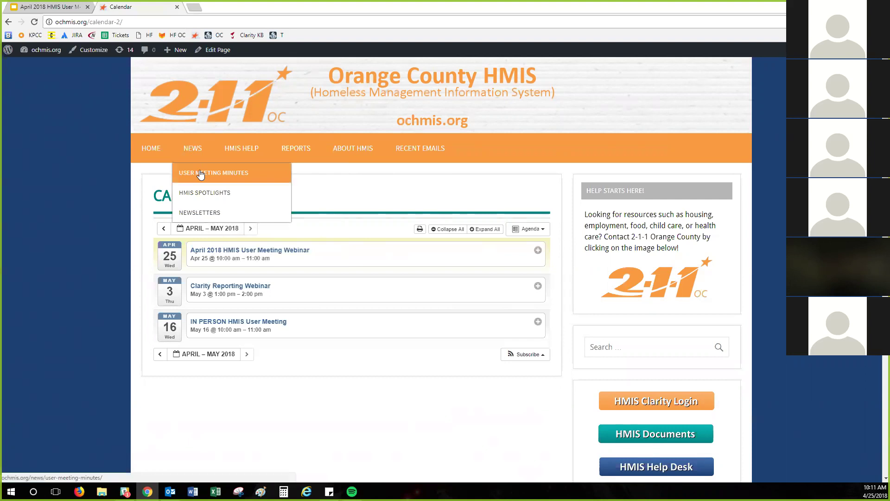
# - View the ochmis.org User Meeting Minutes page, then return to the HMIS deck on slide 4
pyautogui.click(258, 174)
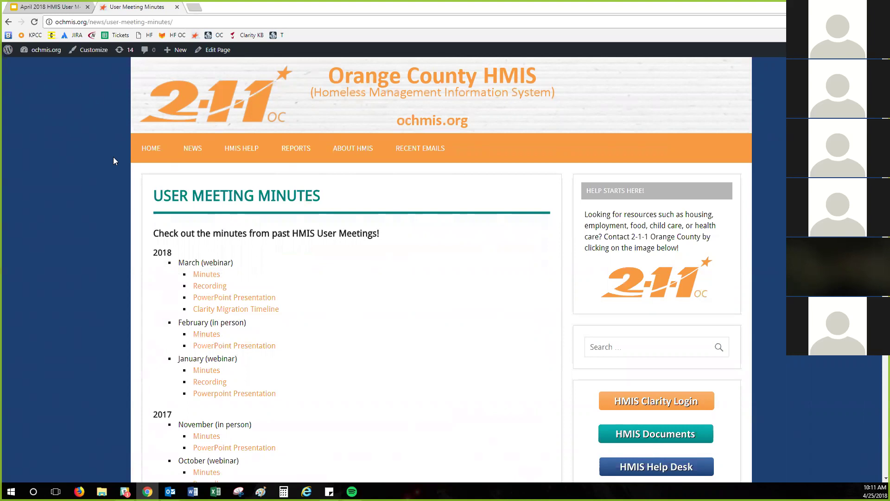
pyautogui.click(66, 10)
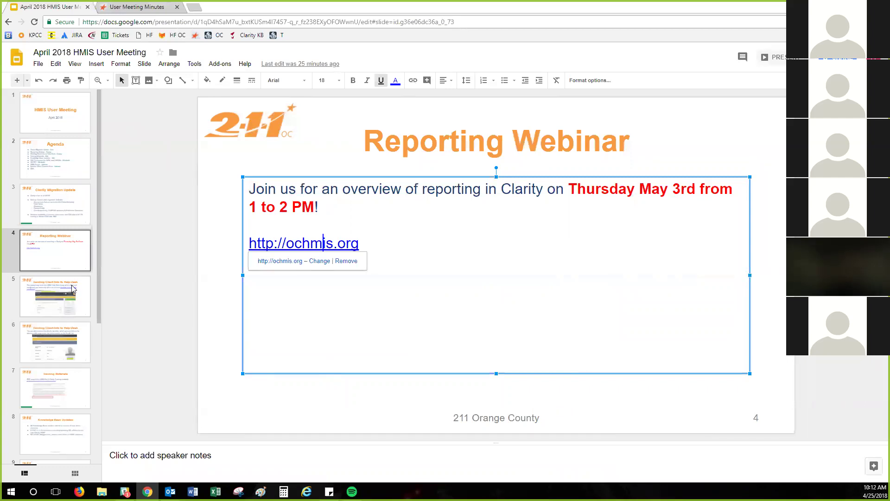
# - Open slide 5's client enrollment link in a new tab
pyautogui.click(58, 293)
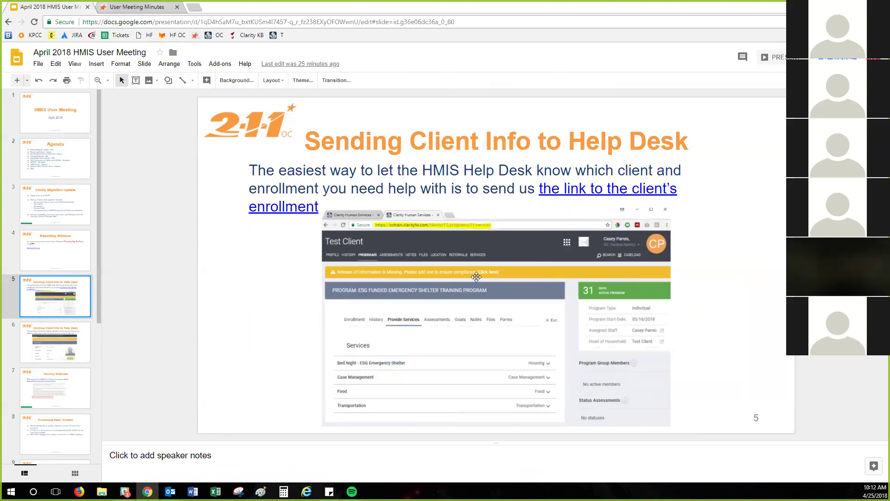
pyautogui.click(574, 188)
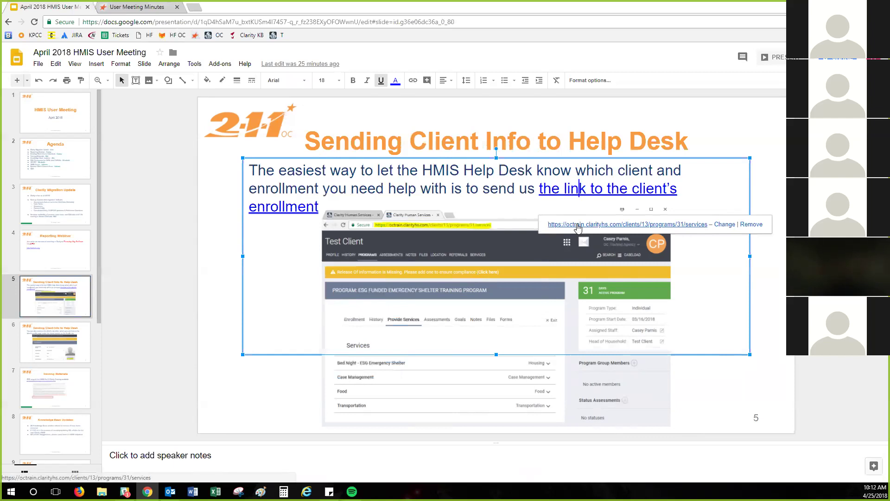
pyautogui.click(579, 226)
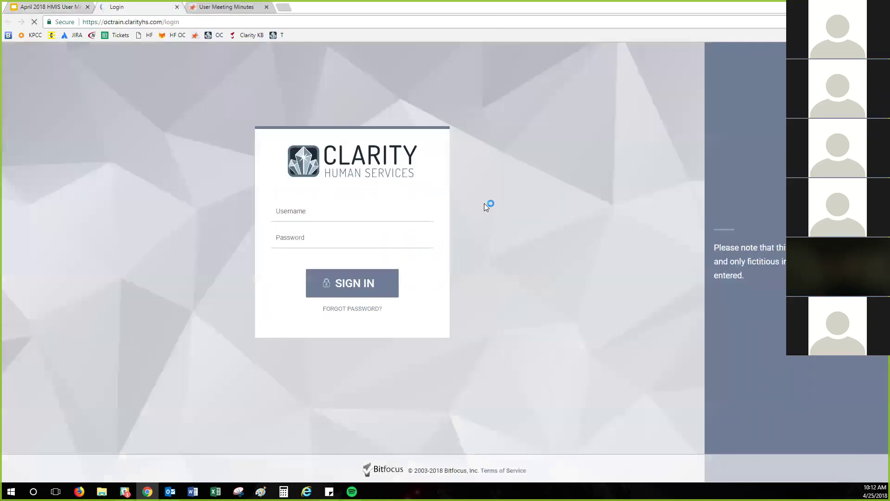
# - Sign in to the Clarity training site with the account username and password
pyautogui.click(338, 214)
pyautogui.press('Tab')
pyautogui.write('••••••••••')
pyautogui.press('Return')
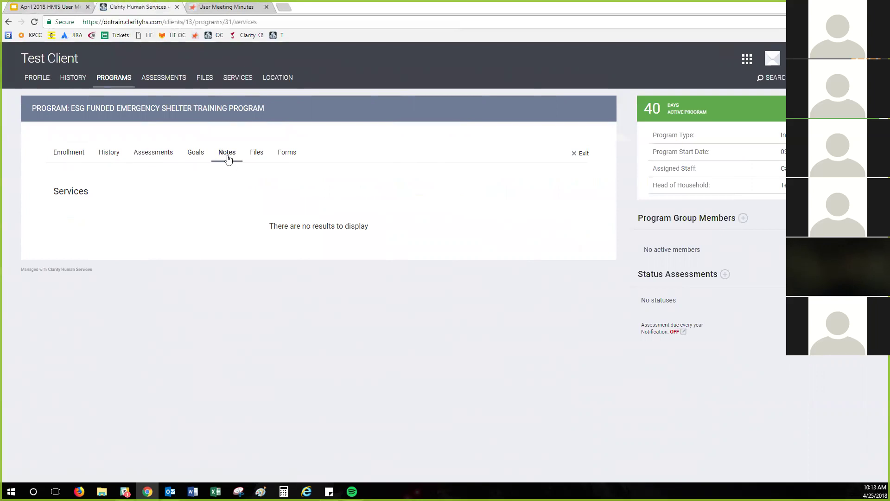
# - Show the test client's program Assessments in Clarity, then return to slide 5 of the deck
pyautogui.click(147, 156)
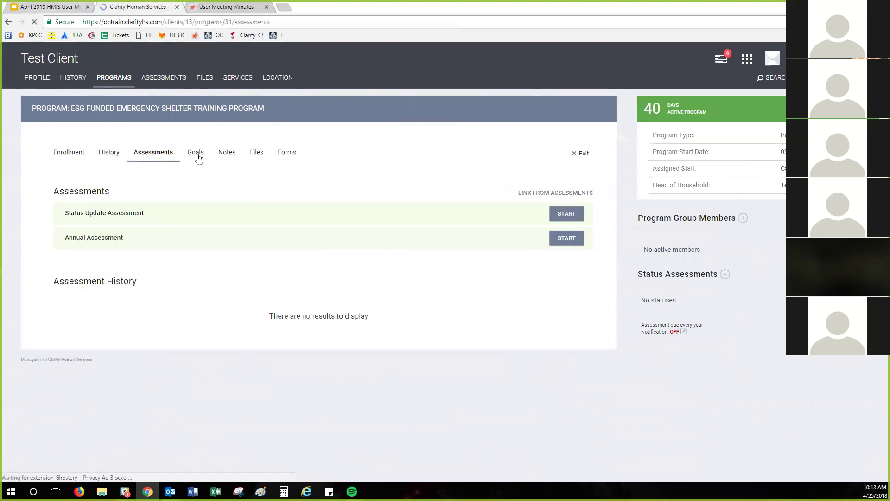
pyautogui.click(244, 23)
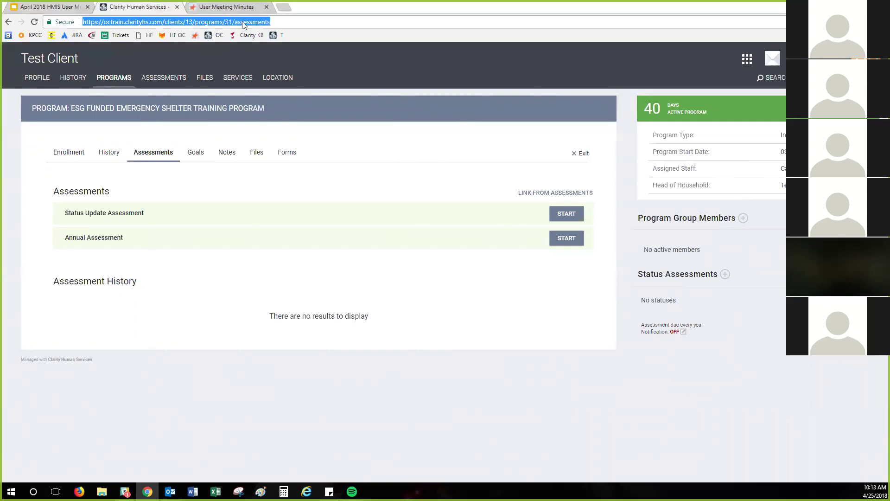
pyautogui.click(51, 7)
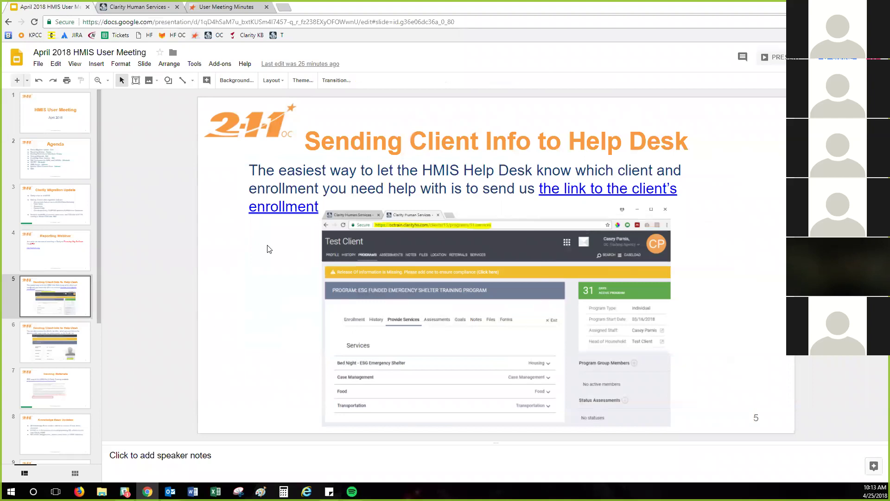
# - Show slide 6 on the client's unique identifier, go back to slide 5, and open a blank tab
pyautogui.click(56, 344)
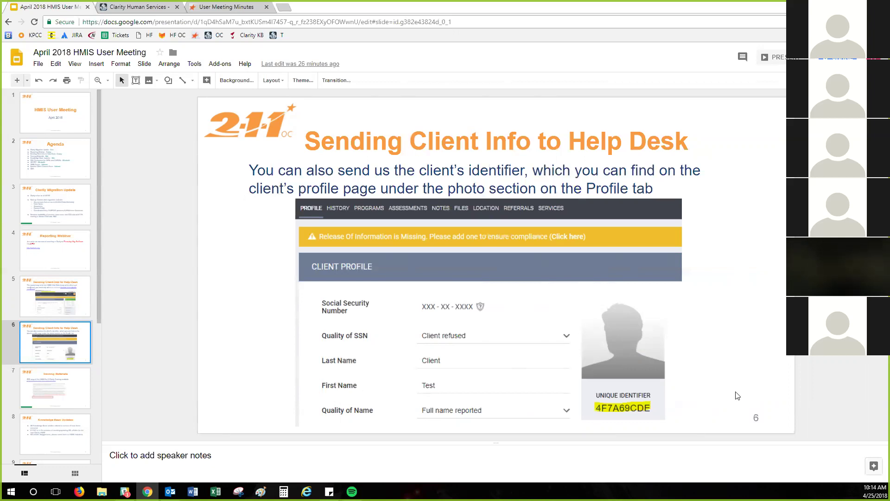
pyautogui.click(65, 304)
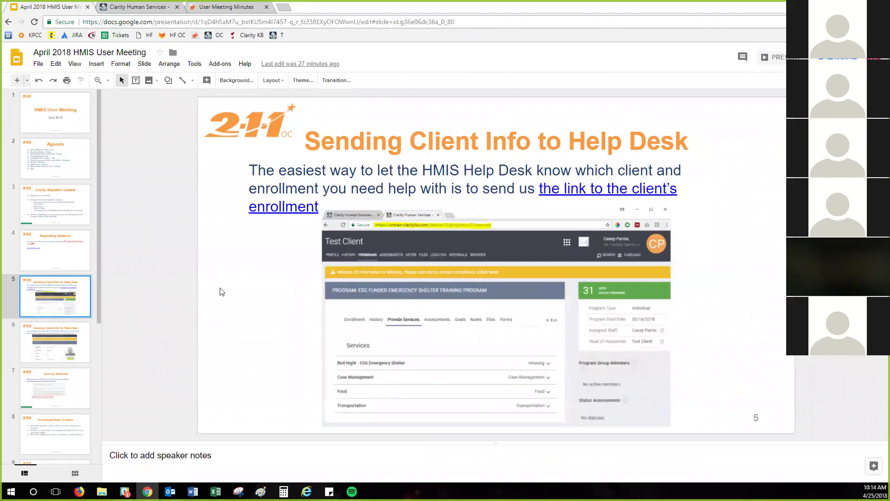
pyautogui.click(285, 9)
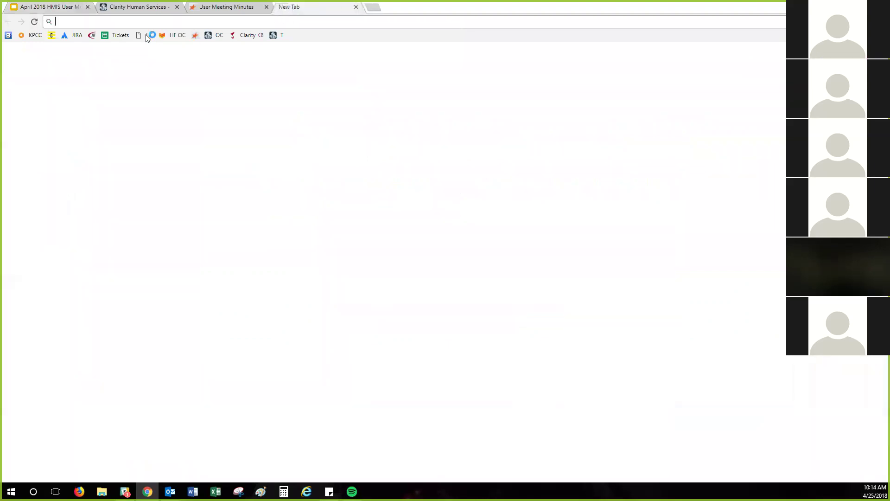
# - Load the OC HMIS HappyFox Create a New Ticket form, then return to slide 5
pyautogui.click(176, 35)
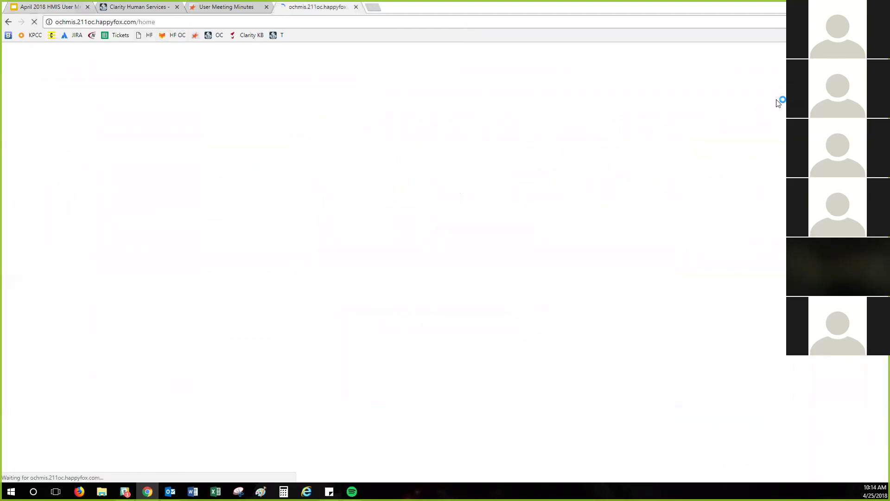
pyautogui.click(637, 74)
pyautogui.scroll(-2, 308, 175)
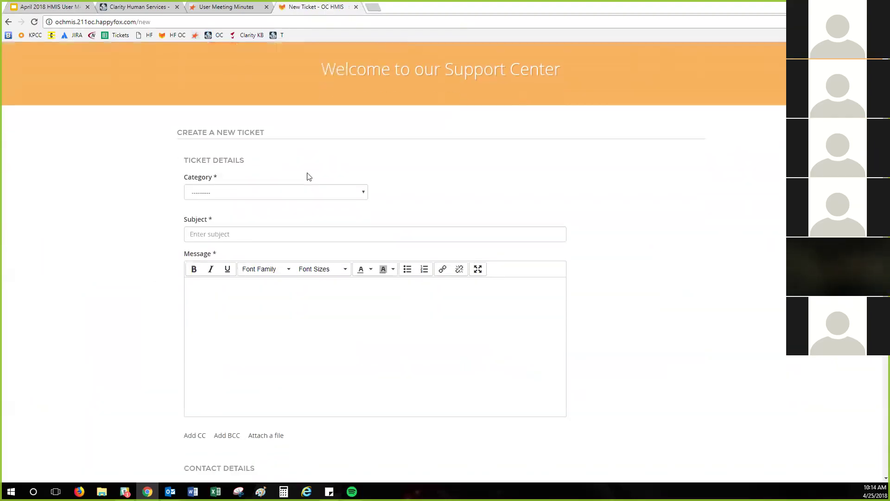
pyautogui.click(322, 305)
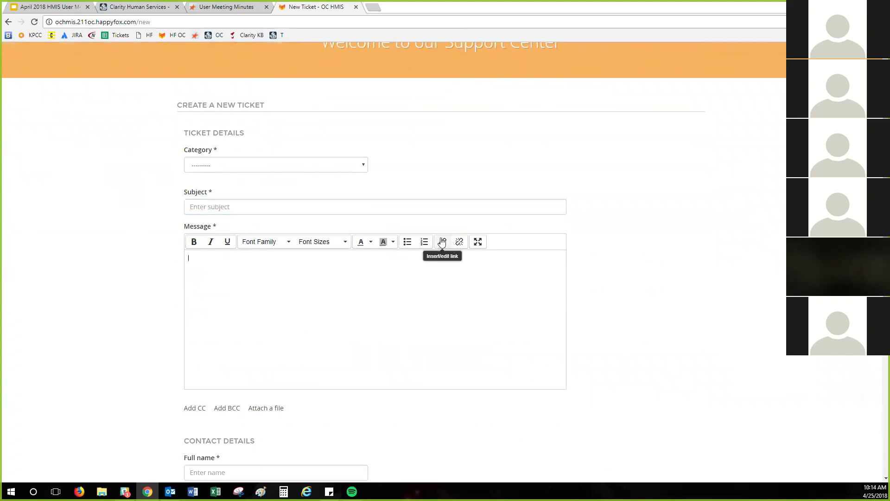
pyautogui.scroll(-4, 159, 328)
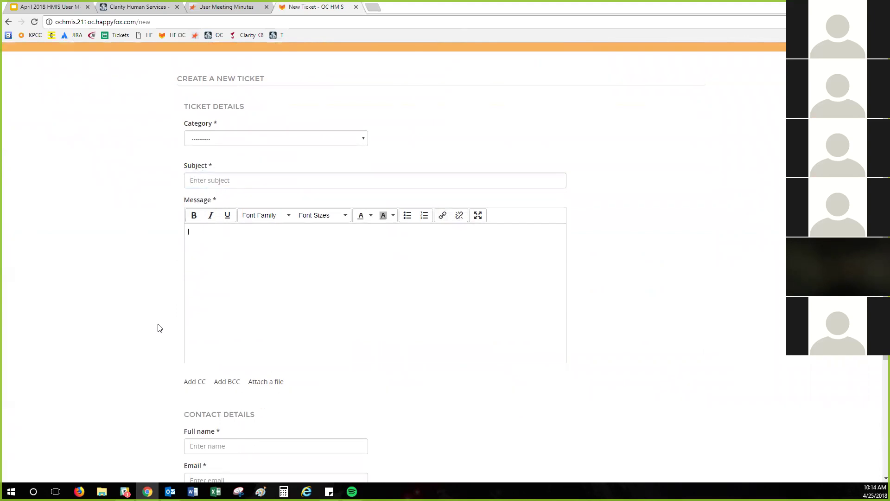
pyautogui.scroll(5, 181, 309)
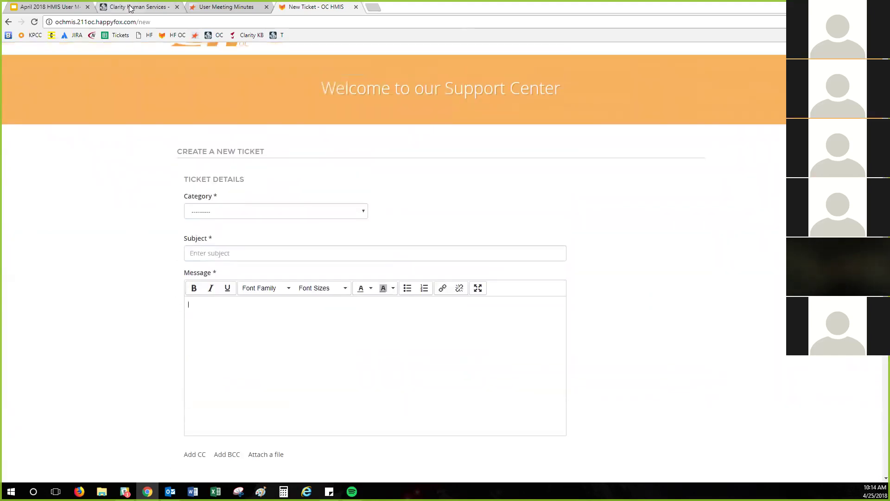
pyautogui.click(51, 7)
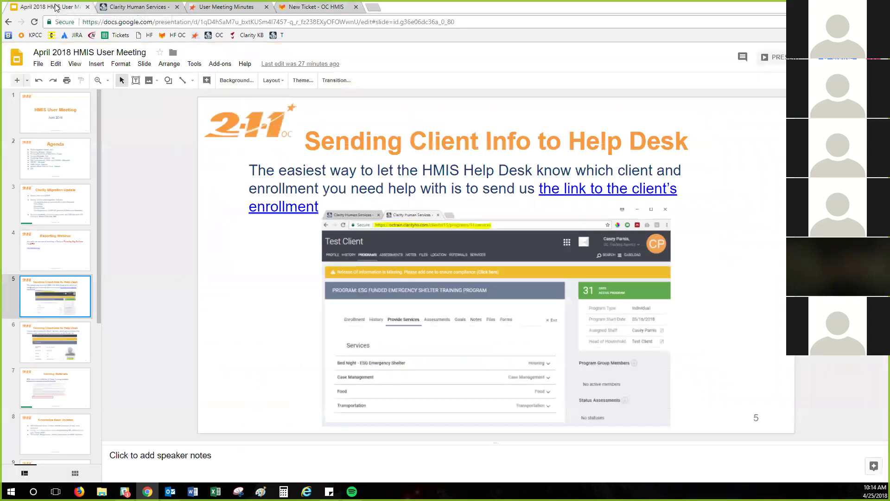
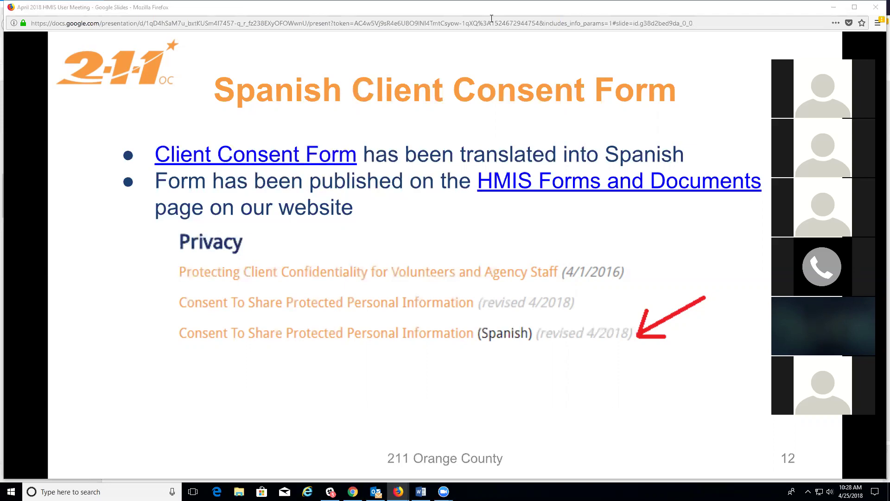
# - Advance the deck to slide 13 'Q&A', then switch to the browser window
pyautogui.click(475, 234)
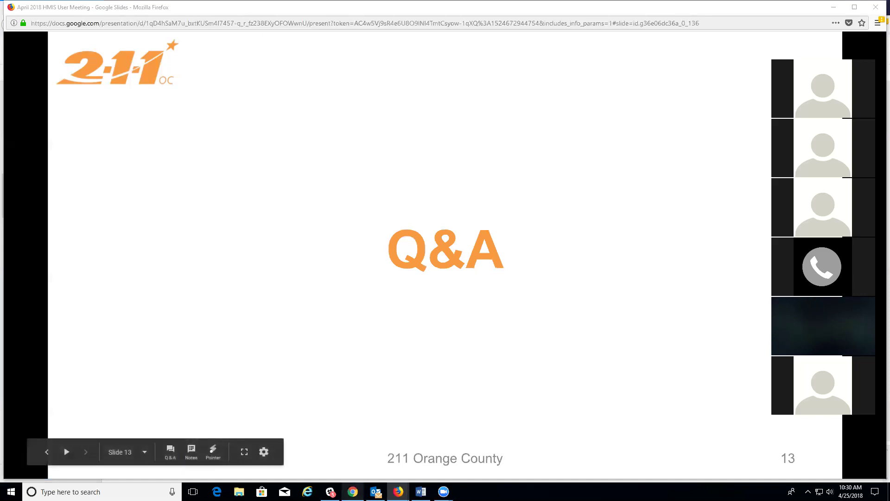
pyautogui.moveTo(353, 492)
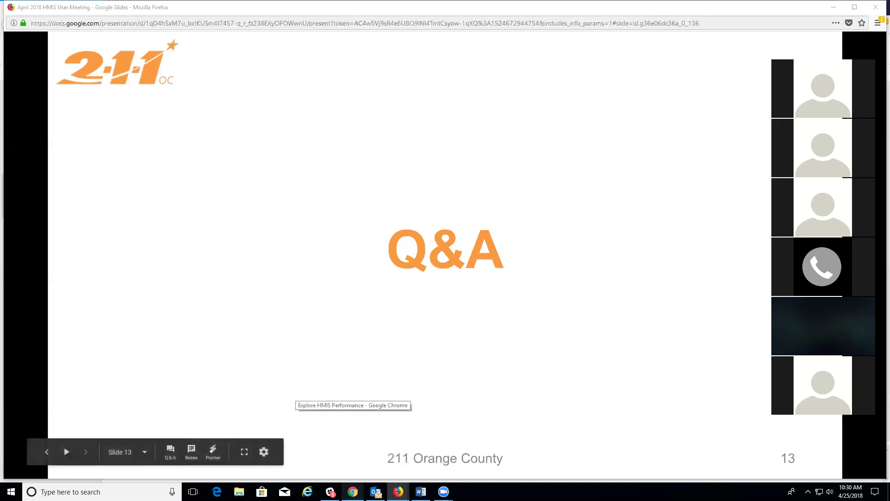
pyautogui.click(353, 492)
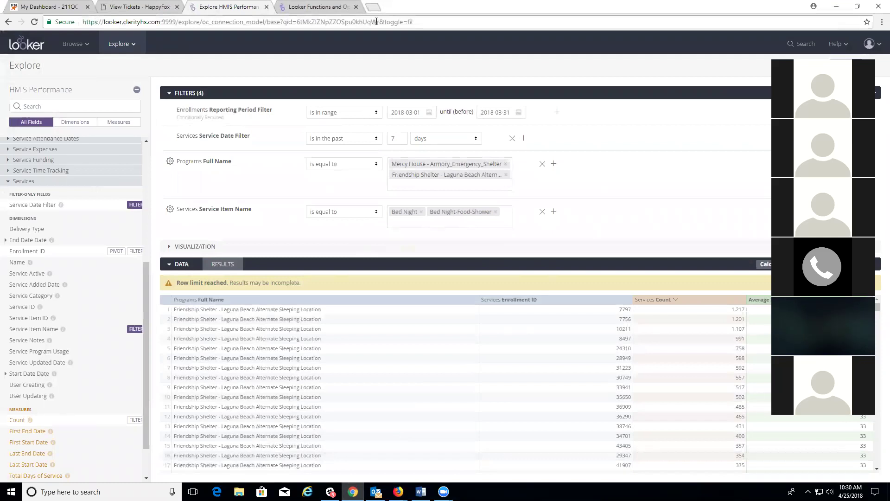
# - Load ochmis.org in a new tab and go to the HMIS Clarity Login page
pyautogui.click(373, 7)
pyautogui.write('oc')
pyautogui.press('Return')
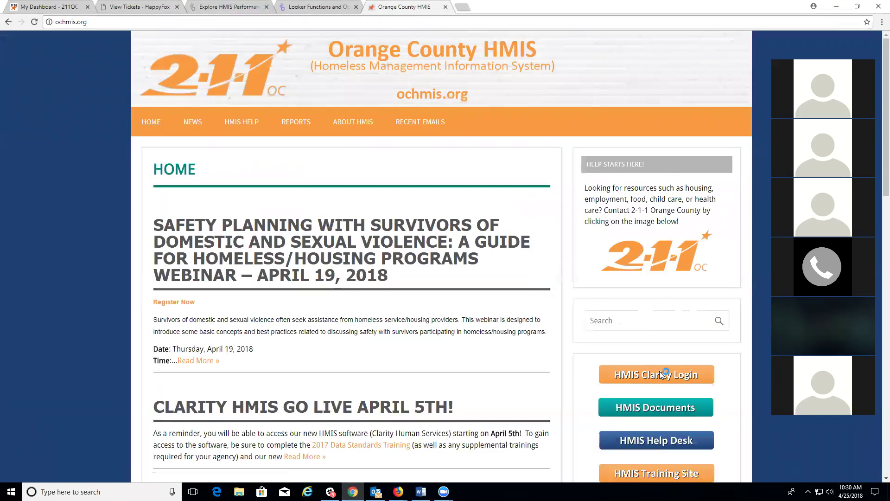
pyautogui.click(660, 373)
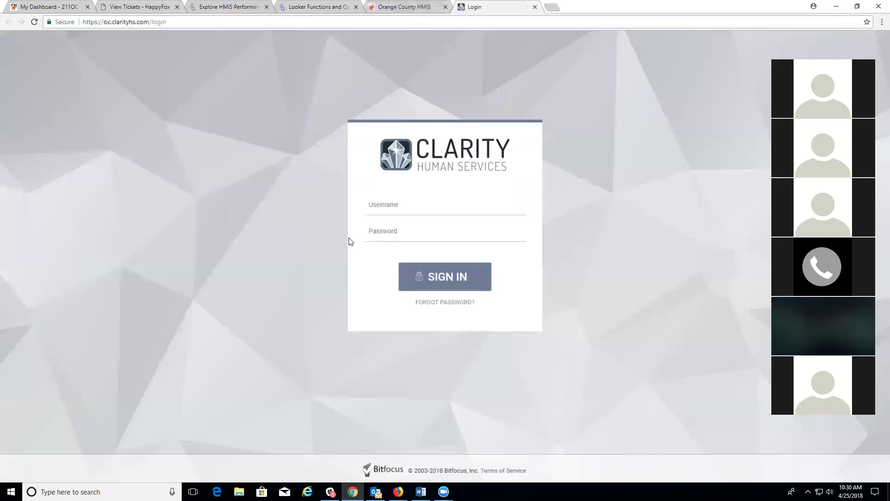
# - Sign in with the username and password, retyping the password after the failed first attempt
pyautogui.click(460, 205)
pyautogui.press('Tab')
pyautogui.write('••••••')
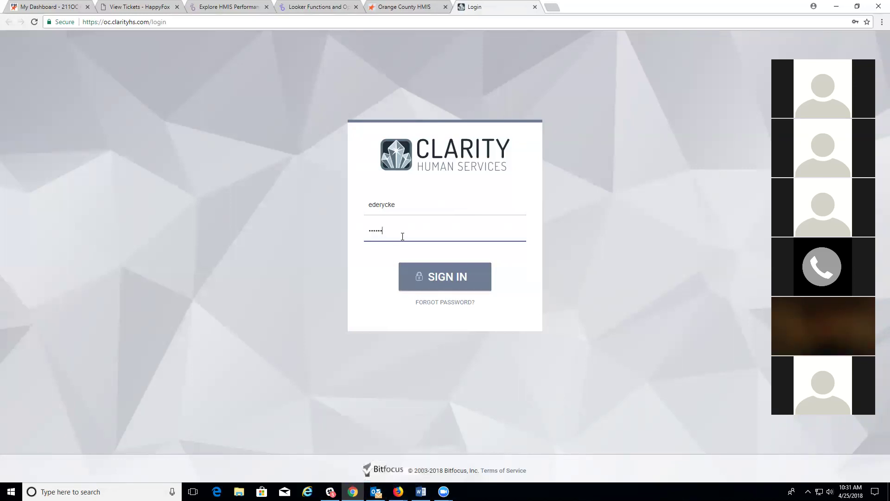
pyautogui.press('BackSpace')
pyautogui.press('BackSpace')
pyautogui.press('BackSpace')
pyautogui.press('BackSpace')
pyautogui.press('BackSpace')
pyautogui.write('•••••••••')
pyautogui.press('Return')
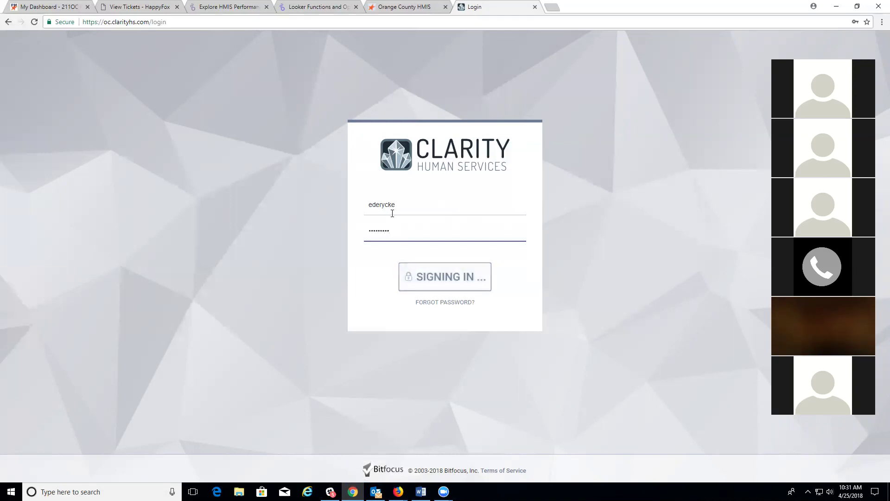
pyautogui.hotkey('ctrl', 'a')
pyautogui.write('•••••••••')
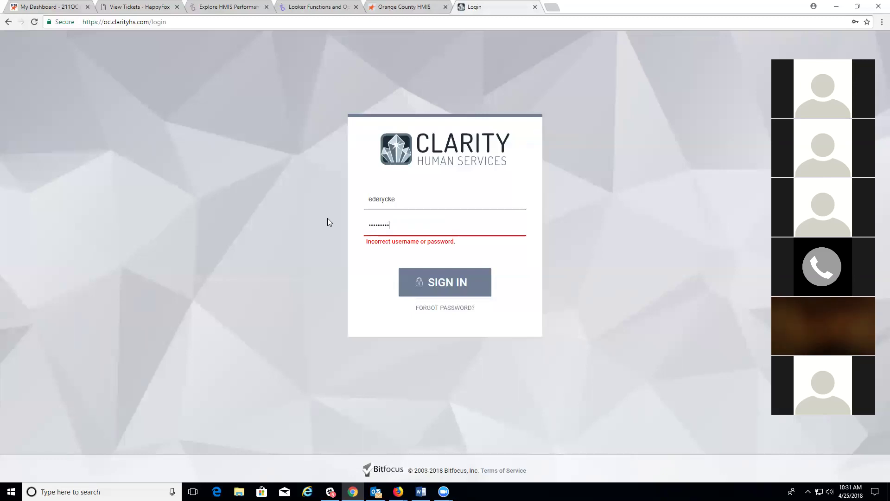
pyautogui.press('Return')
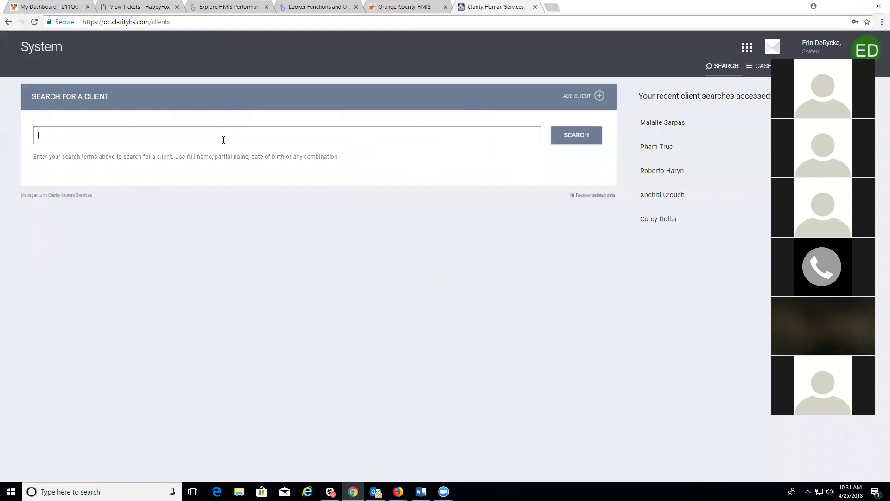
# - Check the test client's program history, then open the System agency's Manage overview
pyautogui.write('mick')
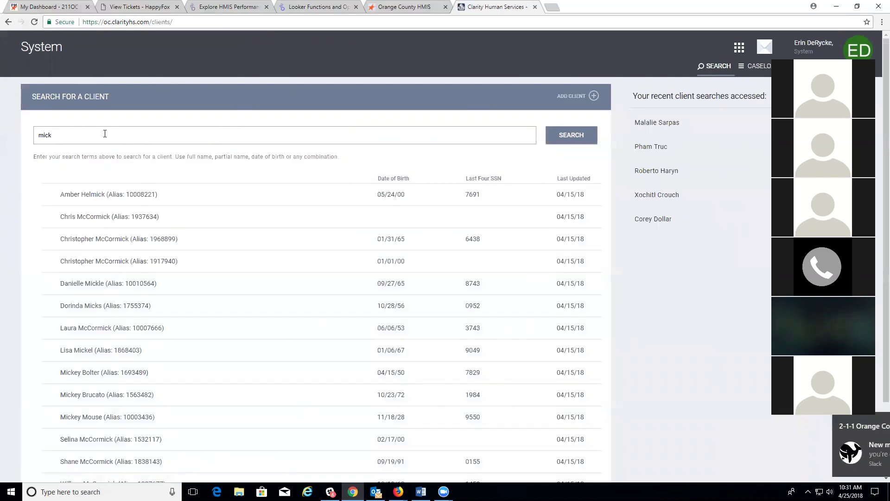
pyautogui.click(47, 418)
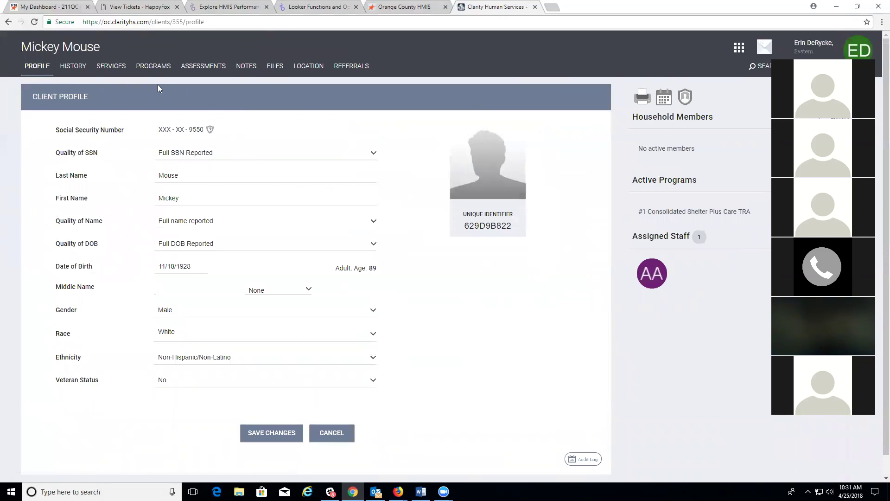
pyautogui.click(144, 69)
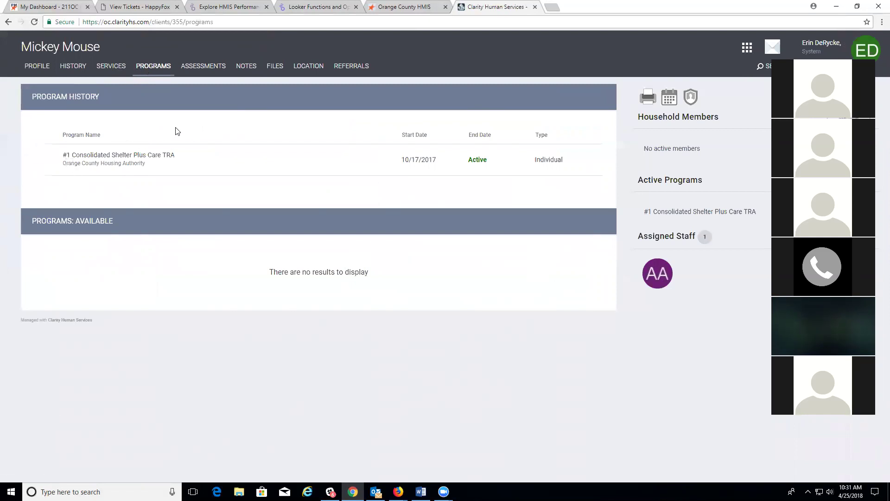
pyautogui.click(747, 47)
pyautogui.click(658, 92)
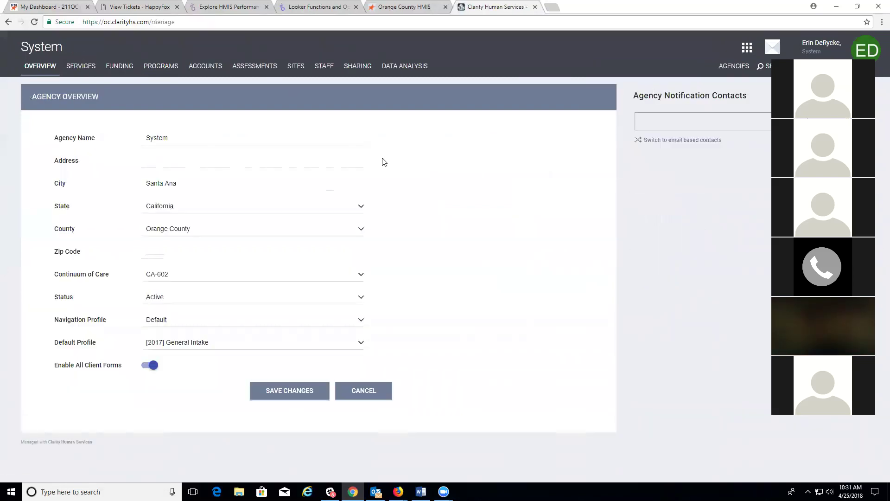
# - Switch the working agency to Casa Teresa, view its three programs, and return to search
pyautogui.click(720, 69)
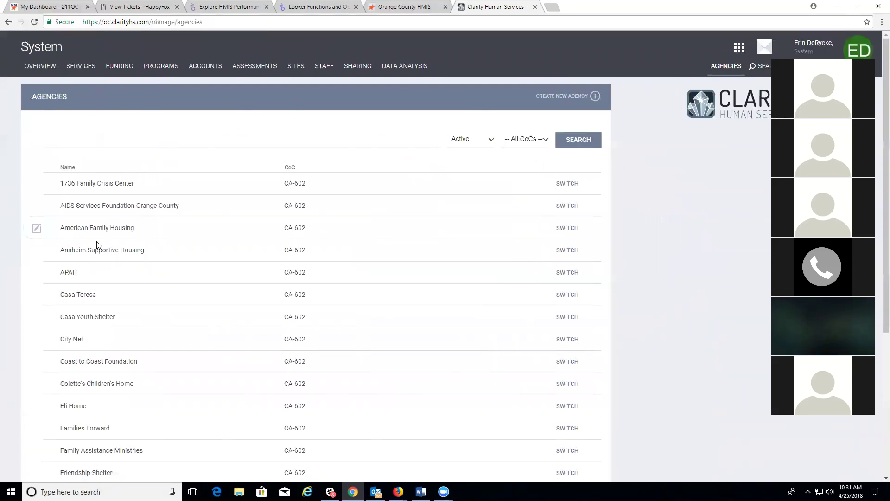
pyautogui.click(565, 295)
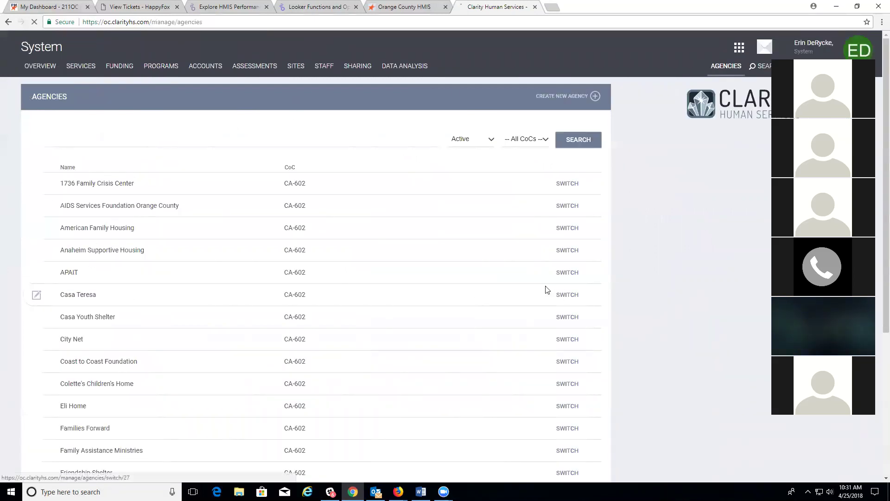
pyautogui.click(163, 68)
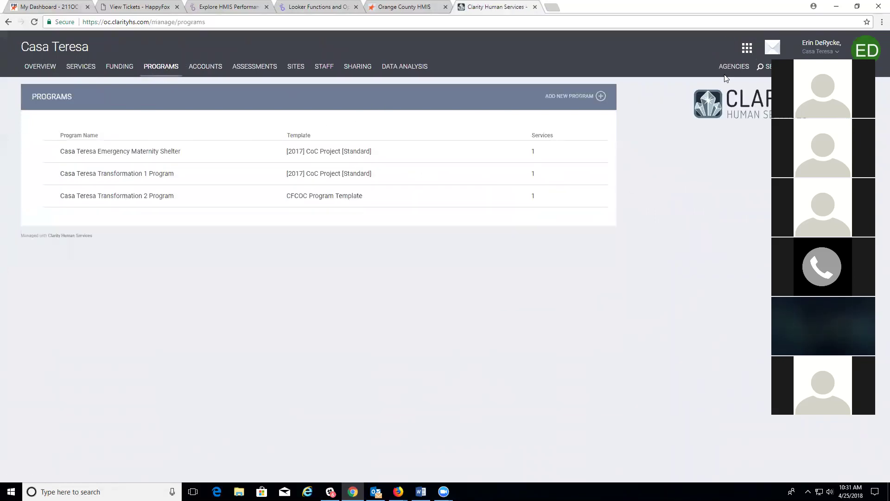
pyautogui.click(765, 70)
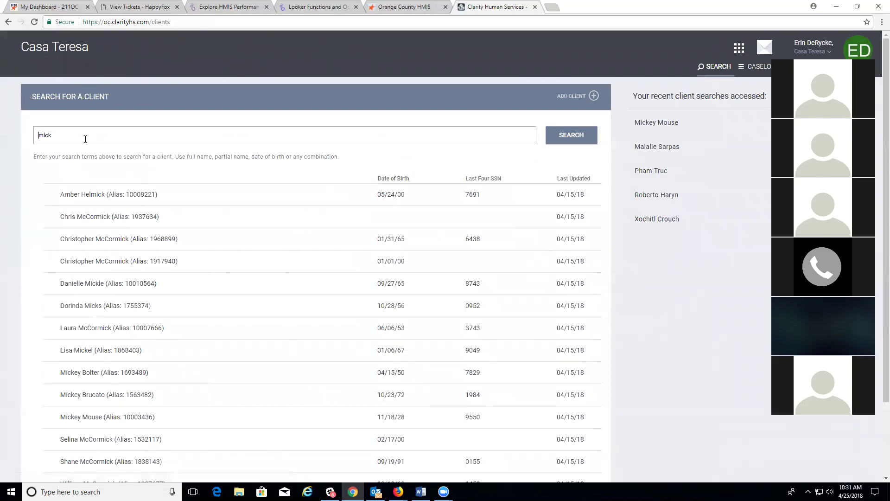
# - Find the test client and start enrolling them in Casa Teresa Emergency Maternity Shelter
pyautogui.write('mouse')
pyautogui.press('Return')
pyautogui.click(47, 194)
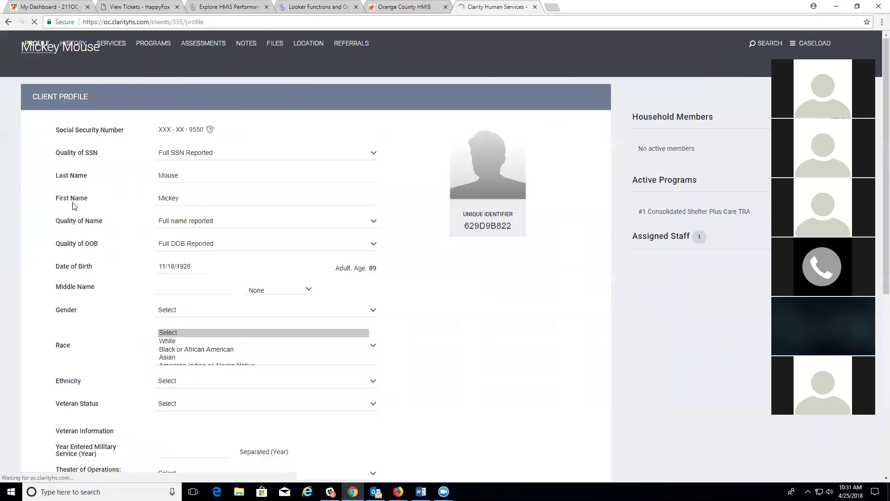
pyautogui.click(146, 68)
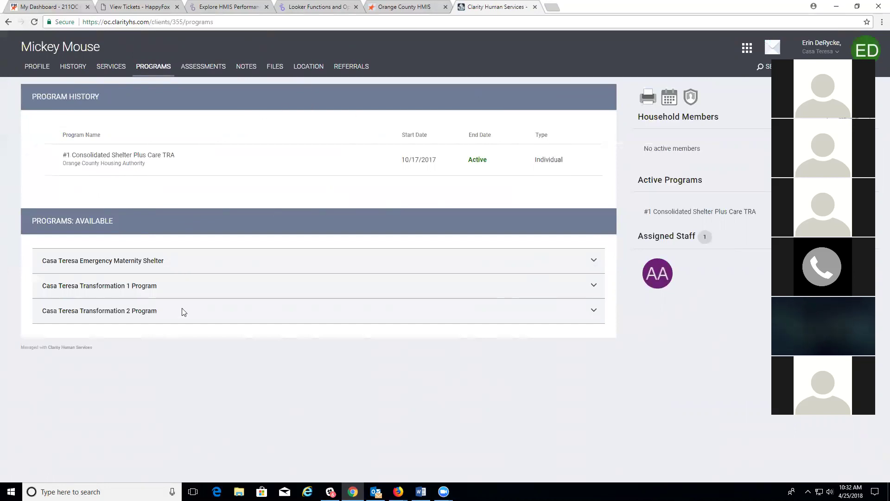
pyautogui.click(118, 262)
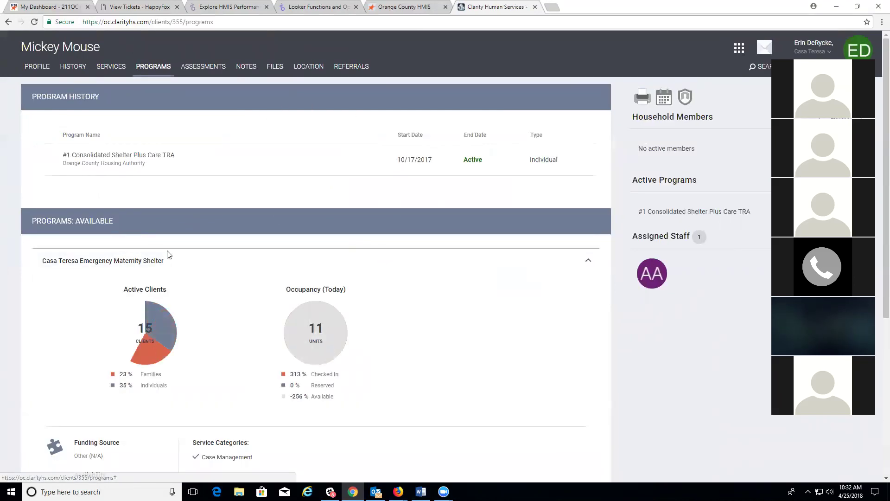
pyautogui.scroll(-4, 207, 272)
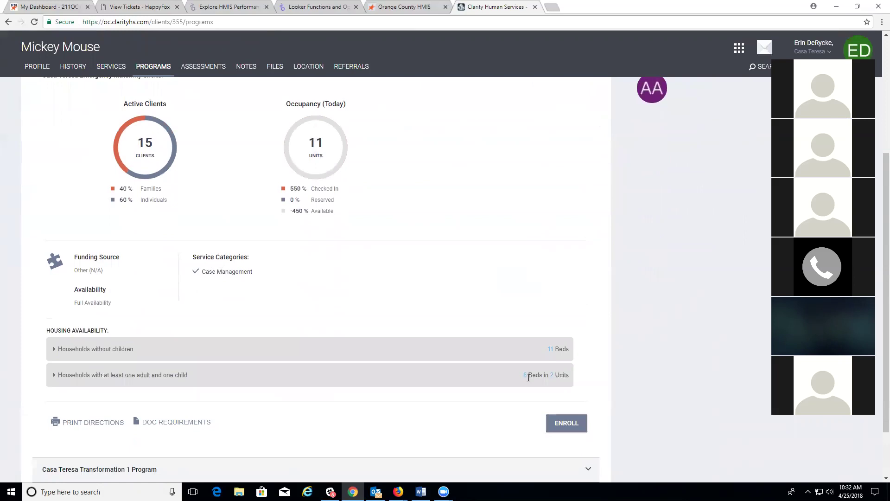
pyautogui.click(571, 426)
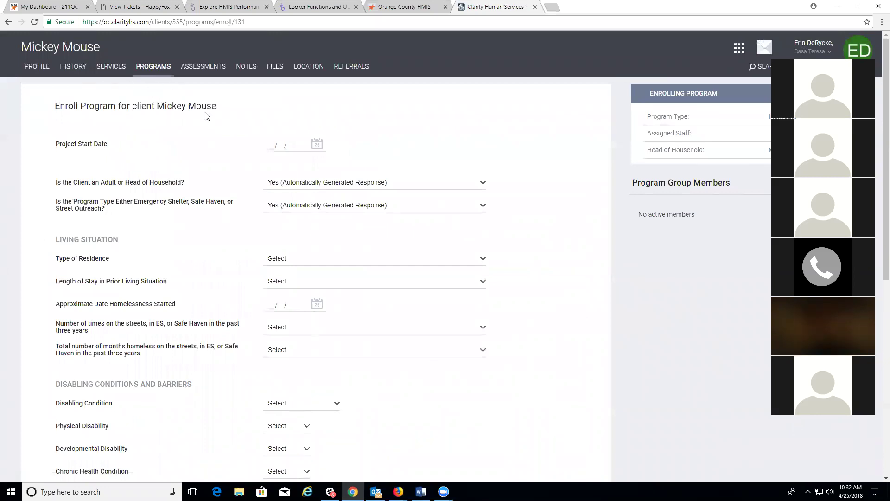
pyautogui.scroll(-3, 311, 132)
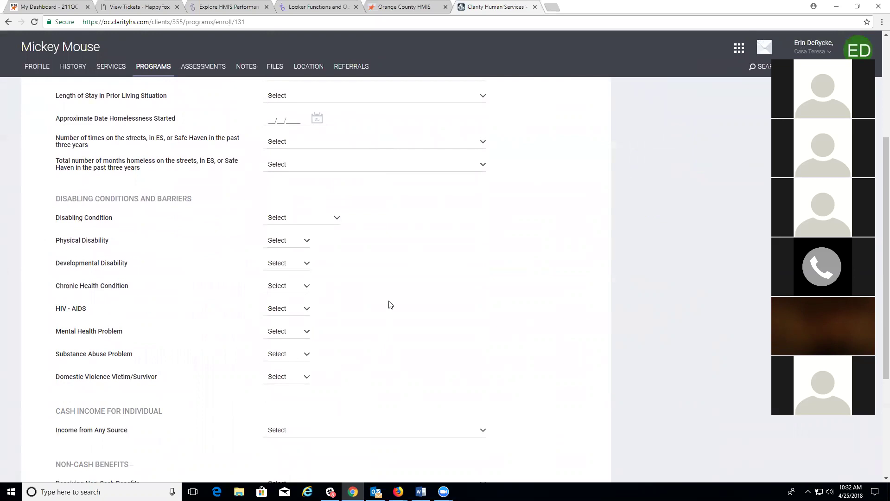
pyautogui.scroll(2, 385, 295)
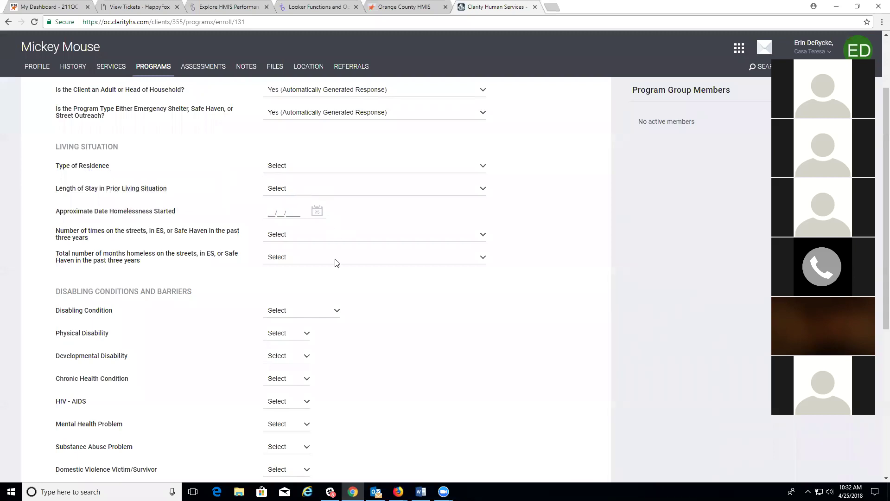
pyautogui.scroll(-3, 315, 223)
pyautogui.scroll(-3, 320, 401)
pyautogui.scroll(6, 334, 406)
pyautogui.scroll(2, 338, 407)
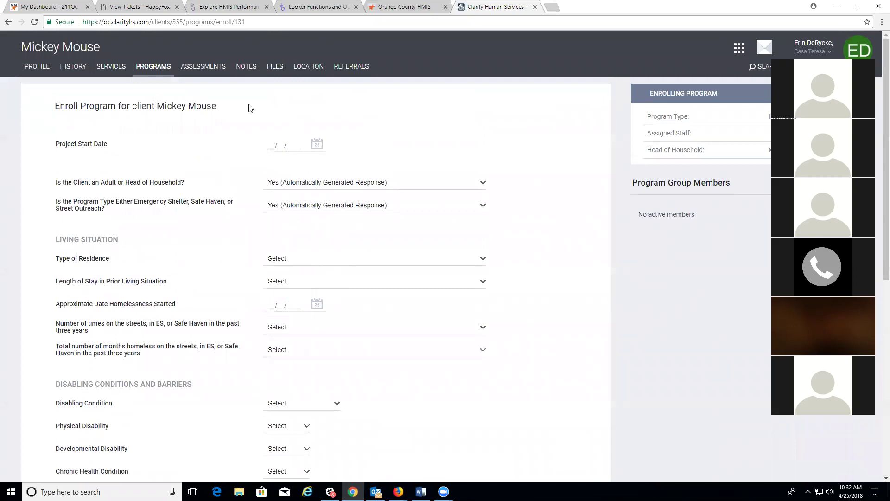
# - Review the #1 Consolidated Shelter Plus Care TRA enrollment's Enrollment tab answers
pyautogui.click(154, 70)
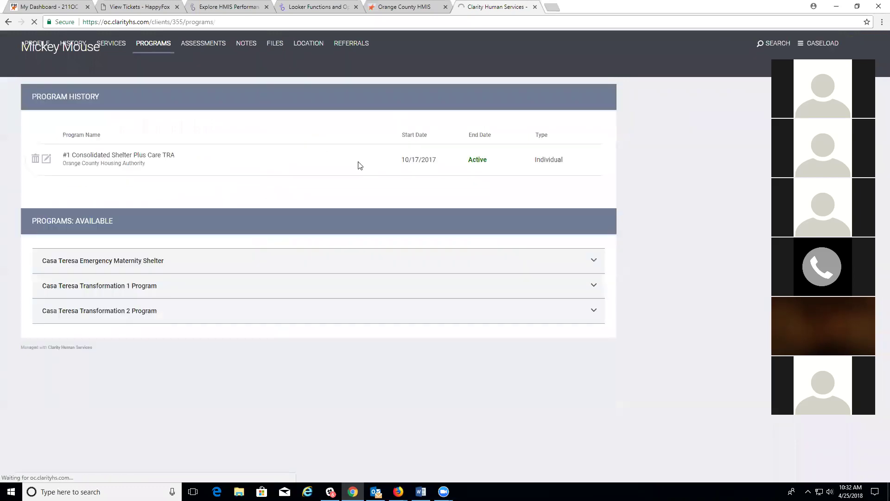
pyautogui.click(47, 159)
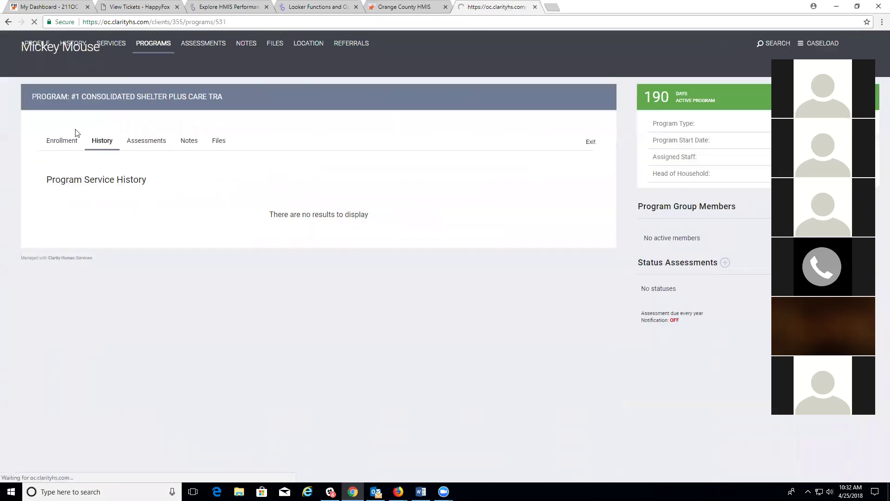
pyautogui.click(70, 144)
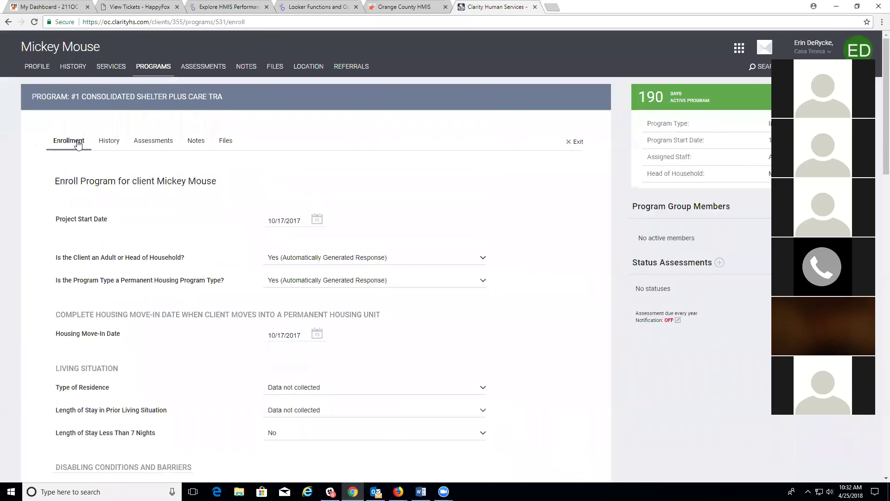
pyautogui.scroll(-3, 330, 248)
pyautogui.scroll(-4, 320, 325)
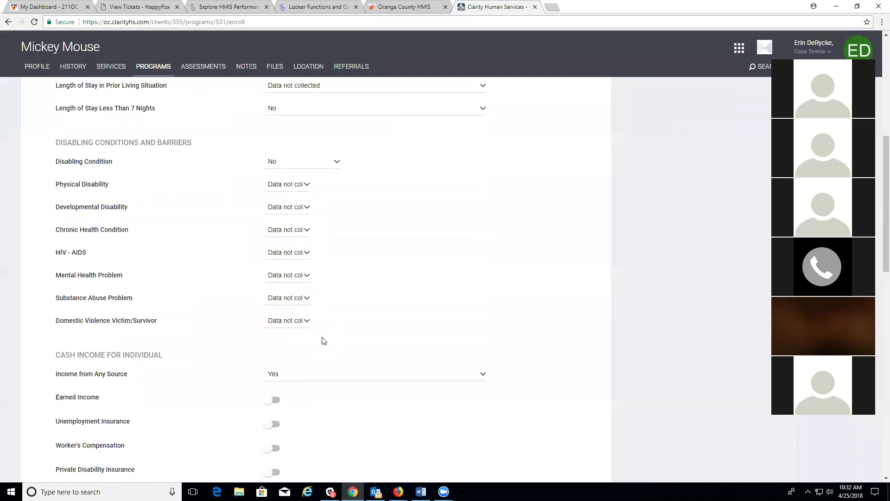
pyautogui.scroll(7, 324, 341)
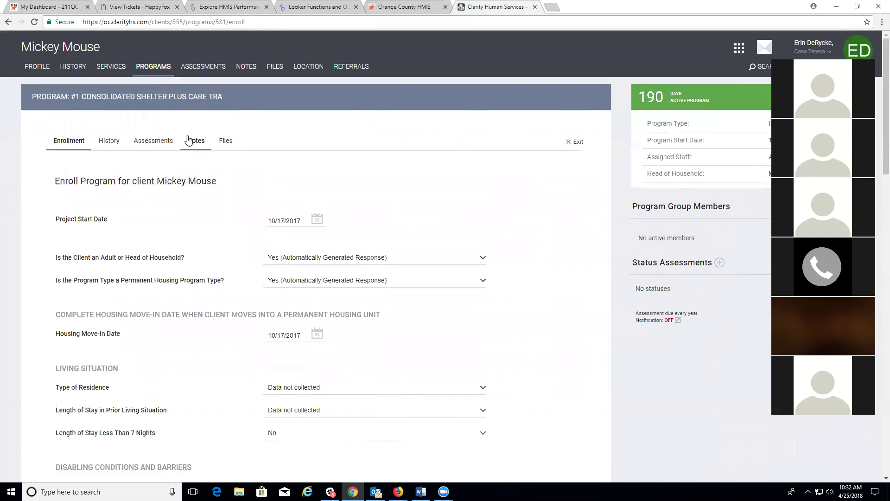
pyautogui.click(155, 66)
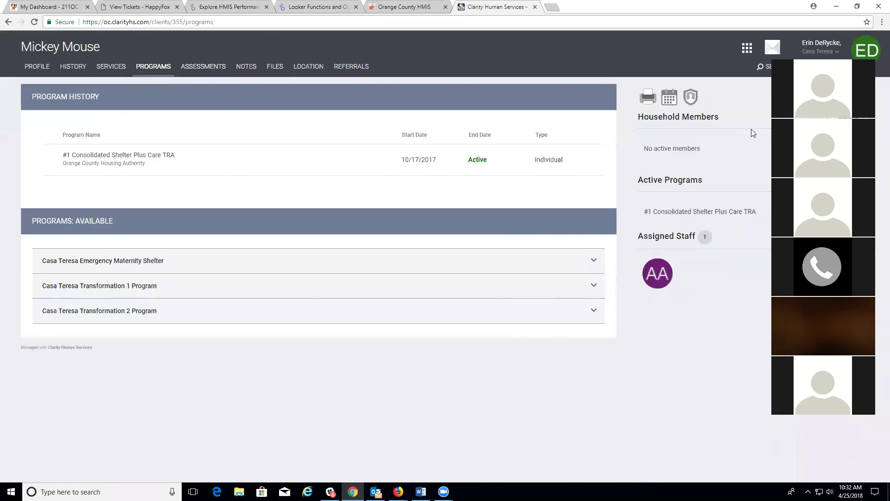
# - Reopen that enrollment's answers for a second look, then return to the programs list
pyautogui.moveTo(45, 162)
pyautogui.click(47, 162)
pyautogui.click(71, 144)
pyautogui.scroll(-10, 243, 224)
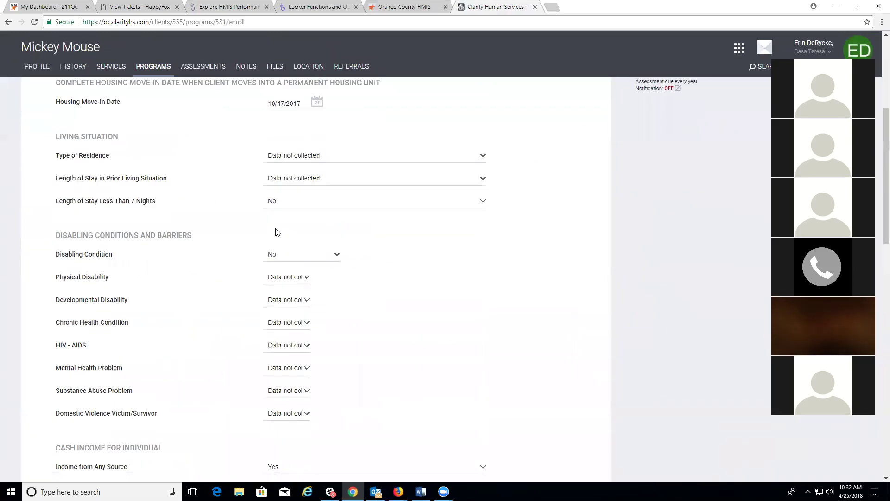
pyautogui.scroll(5, 277, 232)
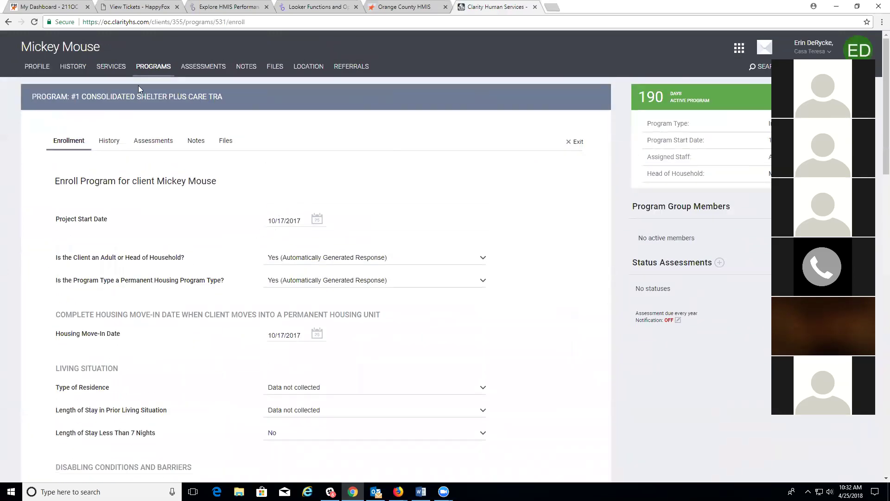
pyautogui.click(152, 69)
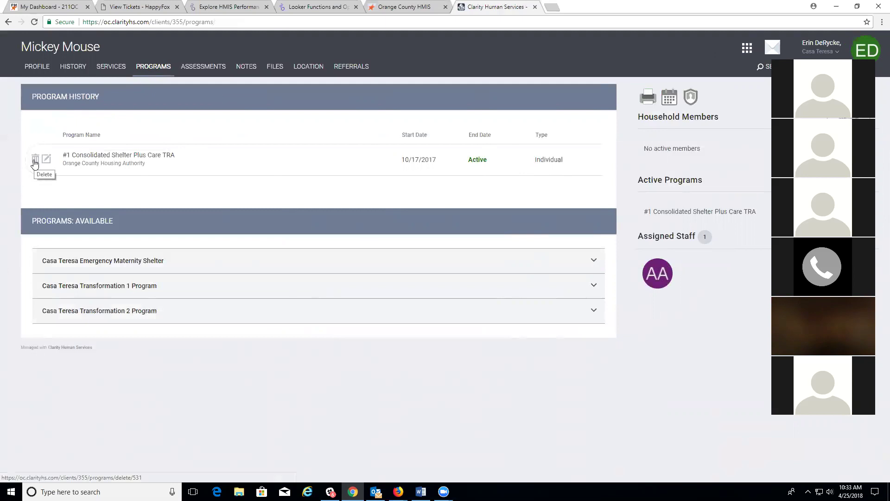
# - Delete the #1 Consolidated Shelter Plus Care TRA enrollment and confirm with OK
pyautogui.click(36, 161)
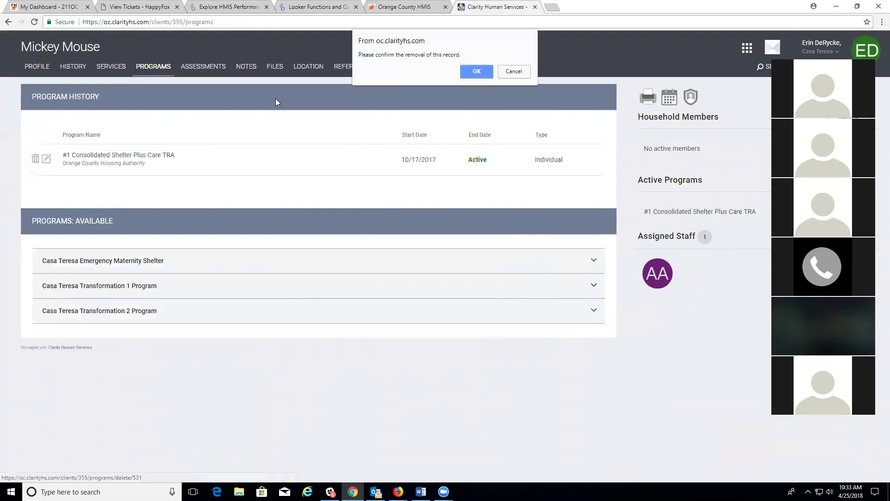
pyautogui.click(477, 71)
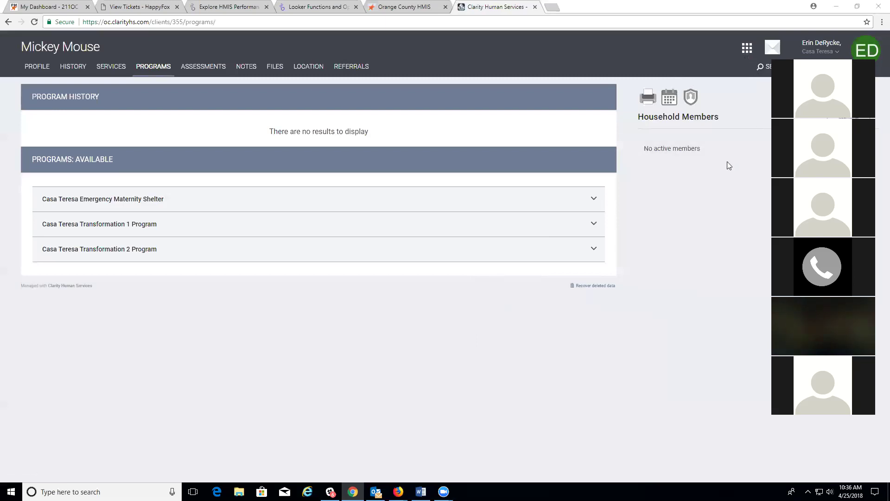
# - Reopen the test client's profile from search results, then return to the search page
pyautogui.click(761, 66)
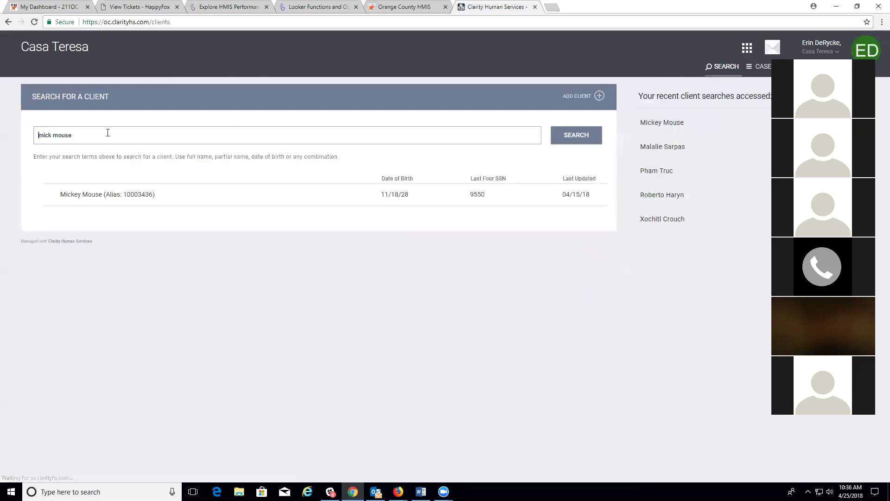
pyautogui.click(47, 194)
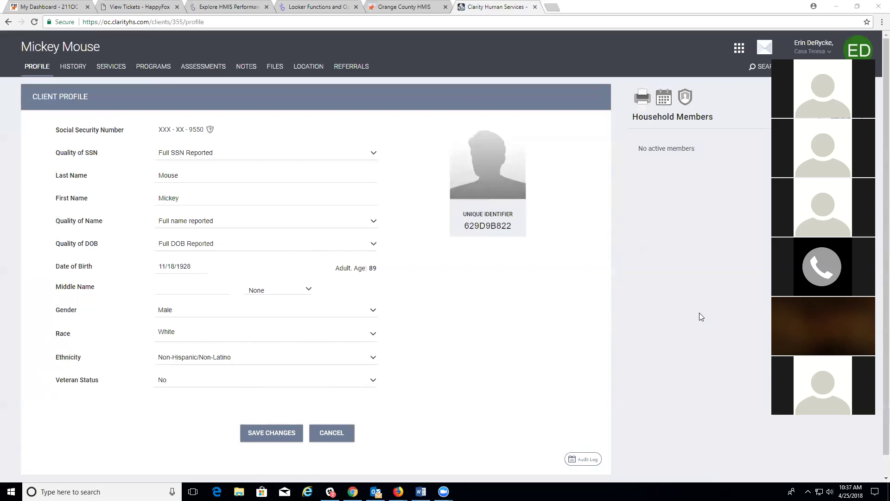
pyautogui.click(689, 333)
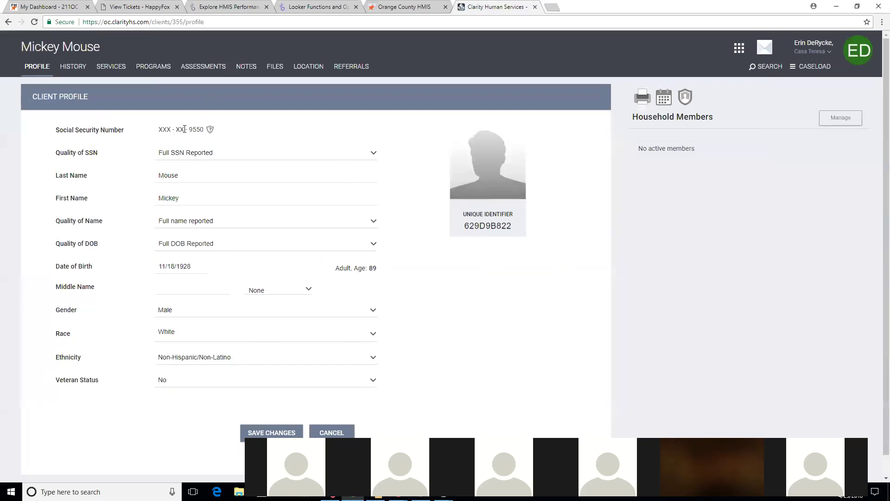
pyautogui.click(766, 66)
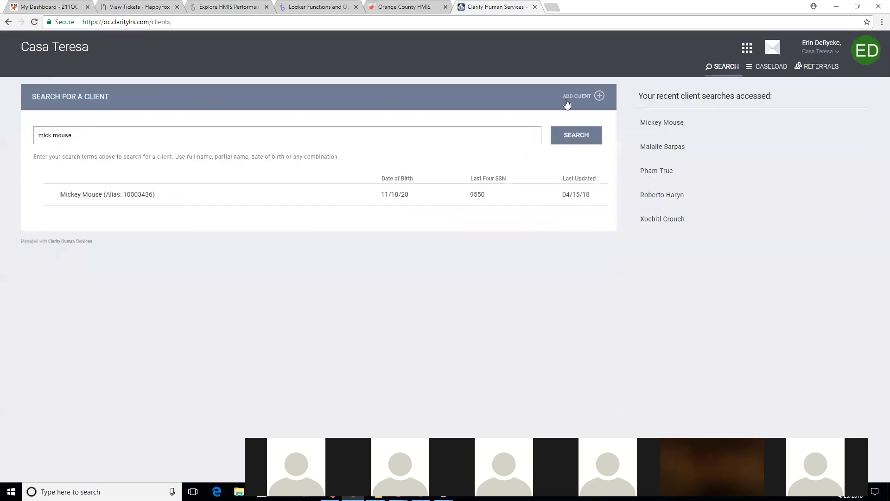
# - Start a new client record with an all-zero SSN and Quality of SSN 'Data not collected'
pyautogui.click(575, 97)
pyautogui.write('000000000')
pyautogui.press('Tab')
pyautogui.press('d')
pyautogui.press('Tab')
pyautogui.write('Mouse')
pyautogui.press('Tab')
pyautogui.write('Miin')
pyautogui.press('BackSpace')
pyautogui.press('BackSpace')
pyautogui.write('nnie')
pyautogui.press('Tab')
pyautogui.press('f')
pyautogui.press('Tab')
pyautogui.press('f')
pyautogui.press('Tab')
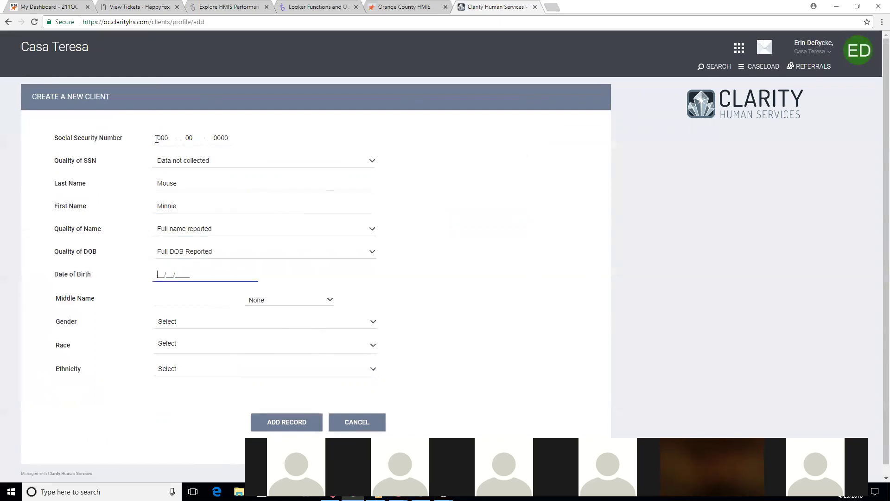
pyautogui.write('06/19/1988')
pyautogui.press('Tab')
# - Set Female, Non-Hispanic/Non-Latino, White, Veteran No, save, then reopen the head of household
pyautogui.press('Tab')
pyautogui.press('f')
pyautogui.press('Tab')
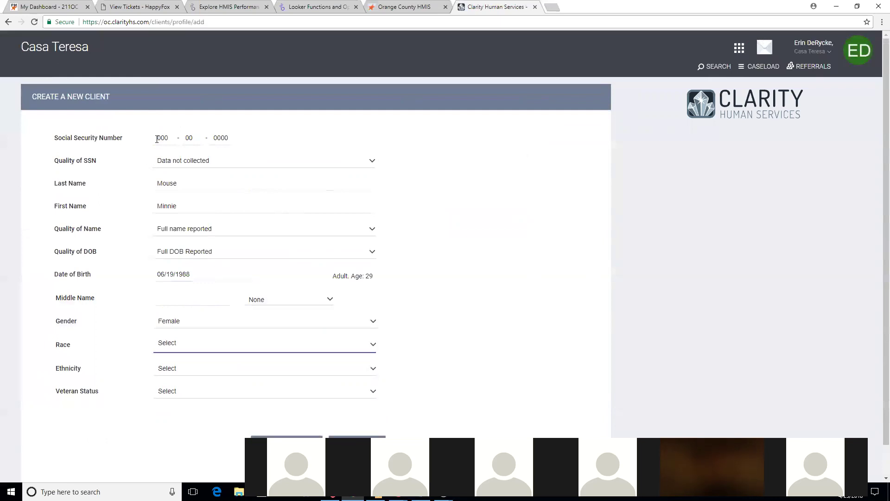
pyautogui.press('Tab')
pyautogui.press('n')
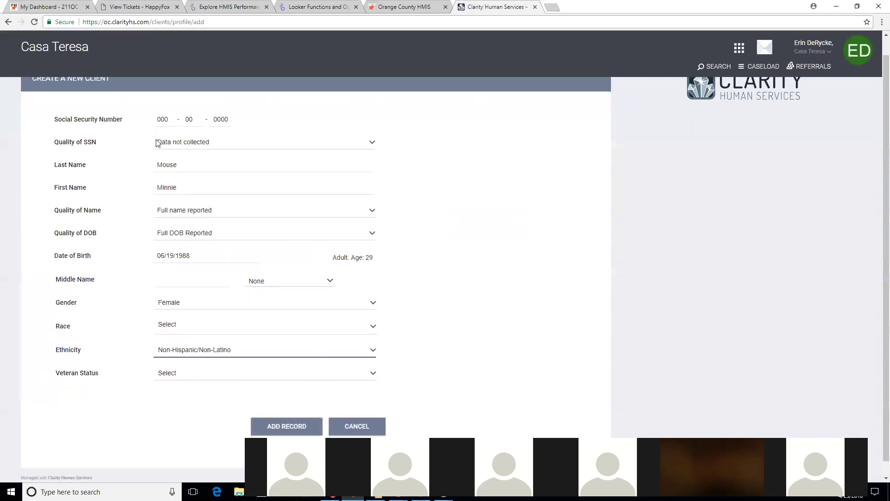
pyautogui.click(172, 334)
pyautogui.click(168, 343)
pyautogui.click(142, 384)
pyautogui.click(167, 373)
pyautogui.click(165, 393)
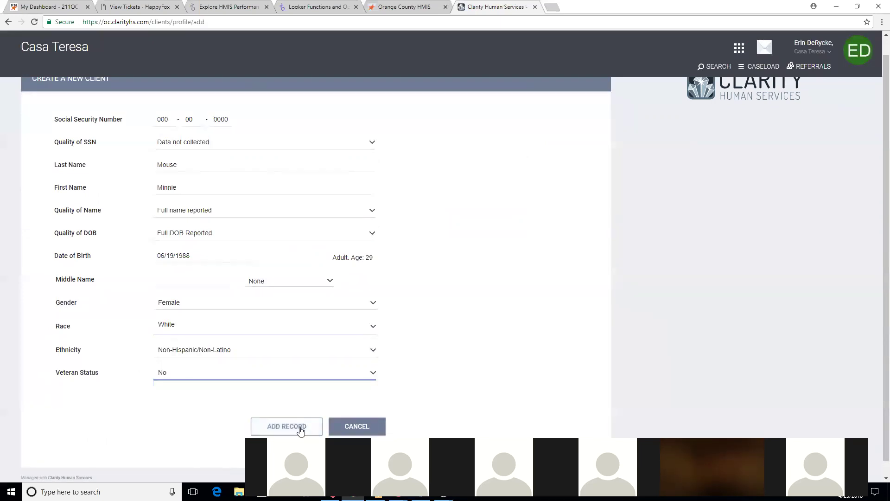
pyautogui.click(300, 427)
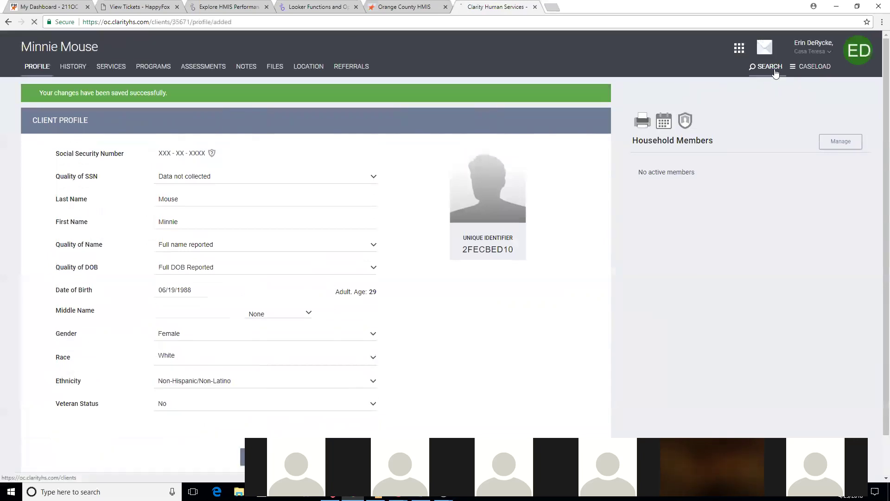
pyautogui.click(766, 66)
pyautogui.click(44, 194)
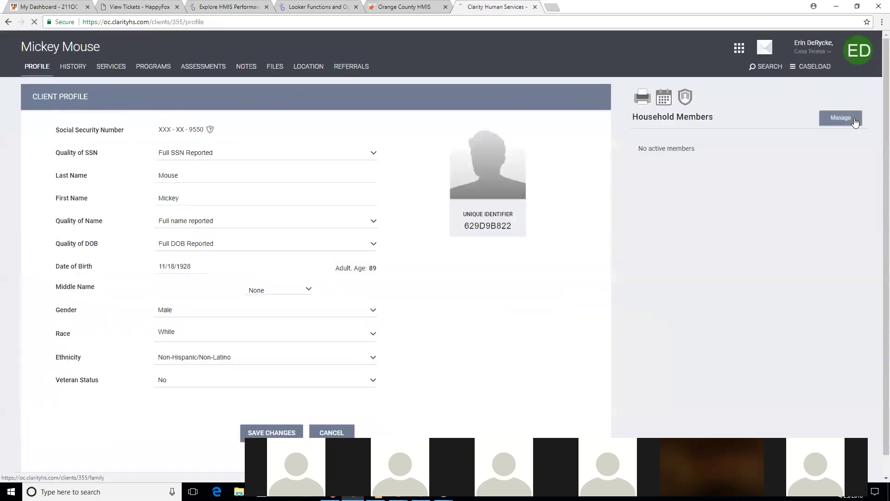
# - Add the second test client to the household as Wife, then view the client's programs
pyautogui.click(856, 119)
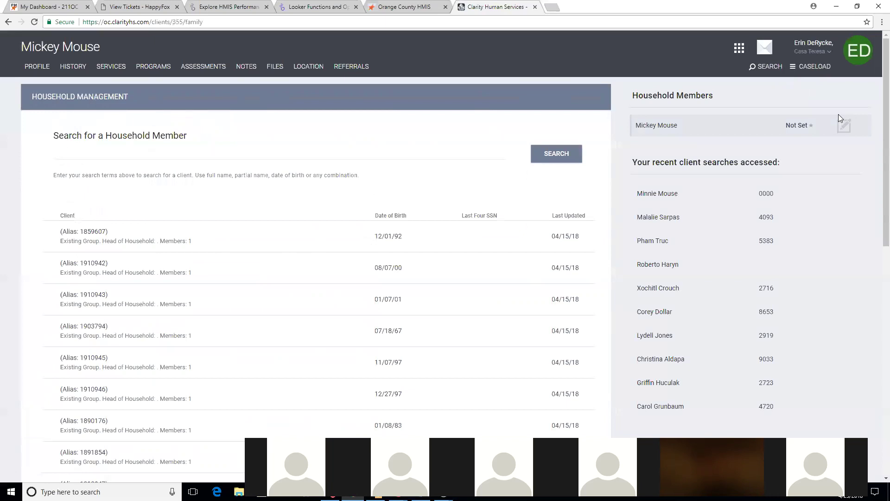
pyautogui.moveTo(741, 202)
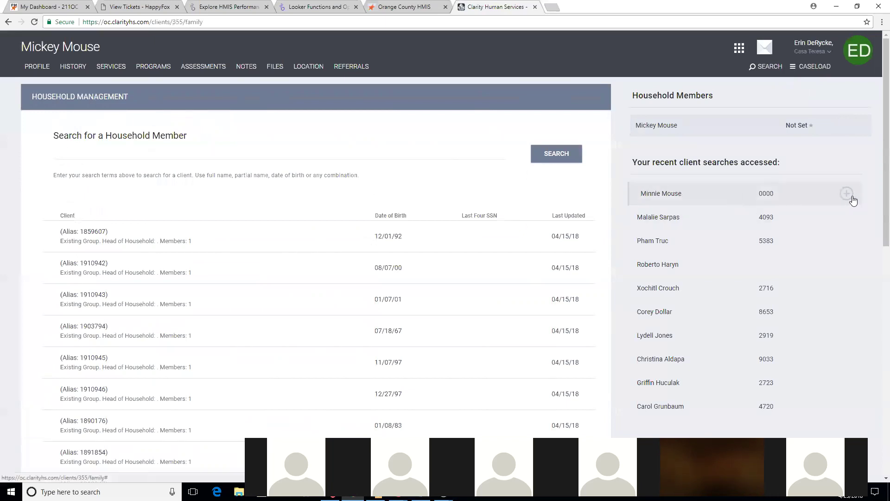
pyautogui.click(854, 200)
pyautogui.click(448, 181)
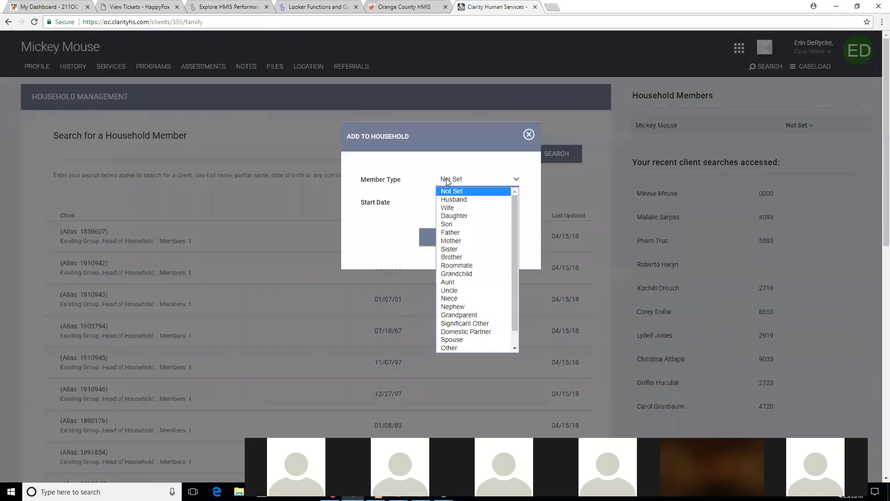
pyautogui.click(454, 208)
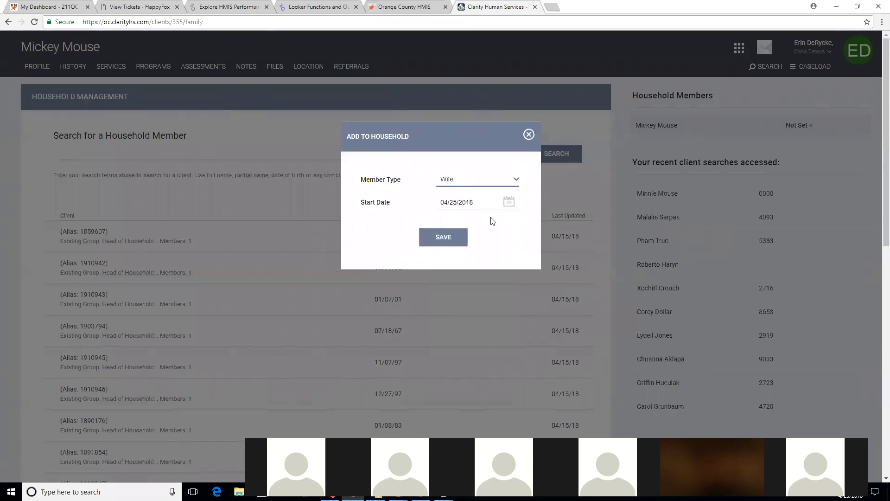
pyautogui.click(464, 233)
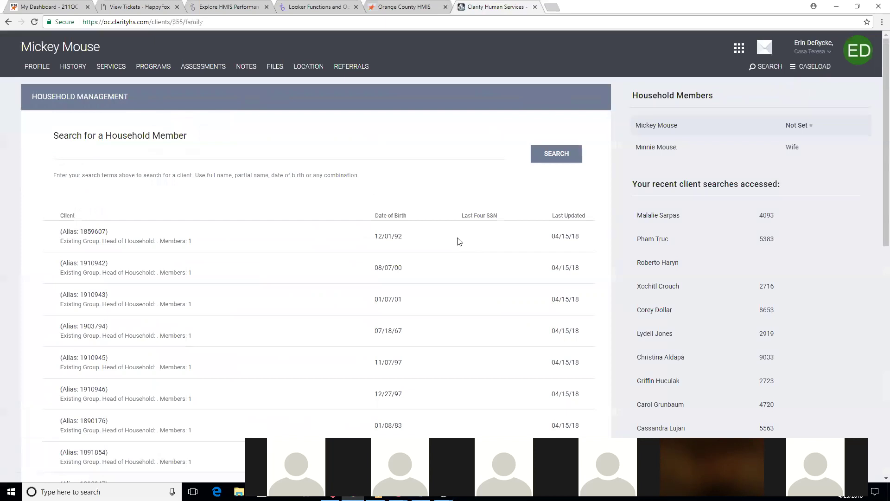
pyautogui.moveTo(822, 148)
pyautogui.click(170, 67)
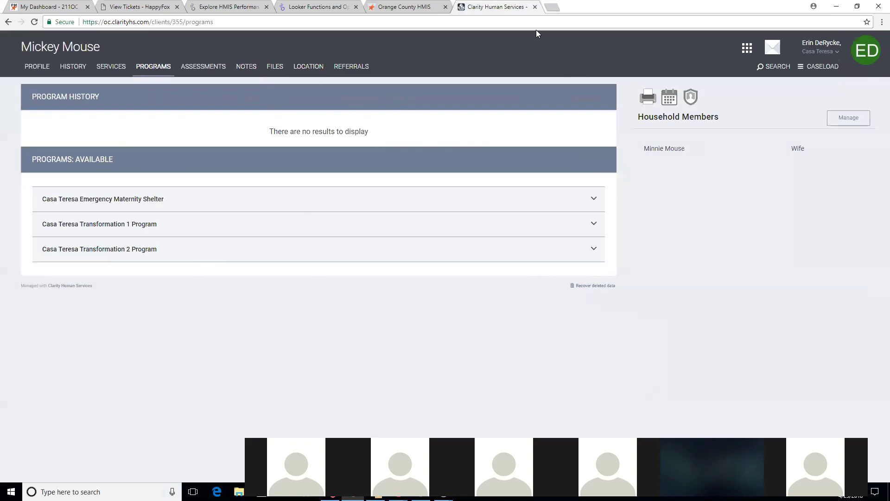
# - Minimize the Clarity browser window and the Q&A slide window
pyautogui.click(841, 8)
pyautogui.click(840, 7)
# - Minimize the slides editor, then open the Accounts- OC email in Outlook's Information folder
pyautogui.click(837, 7)
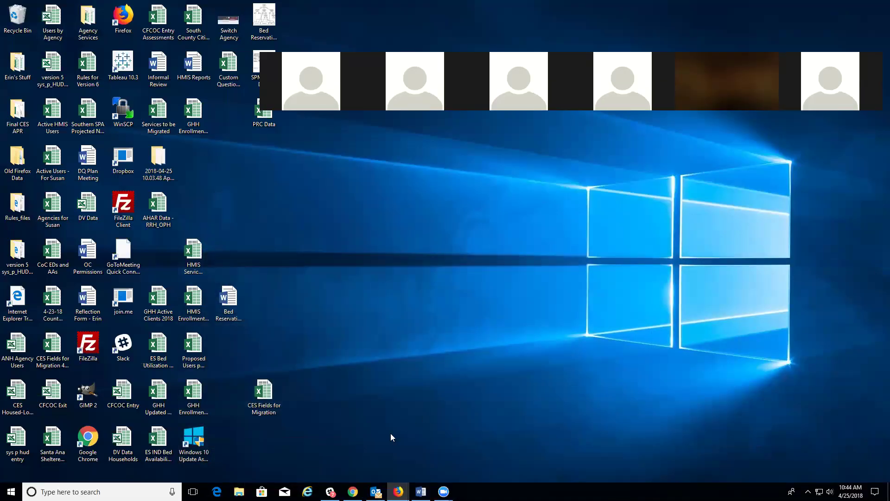
pyautogui.click(376, 492)
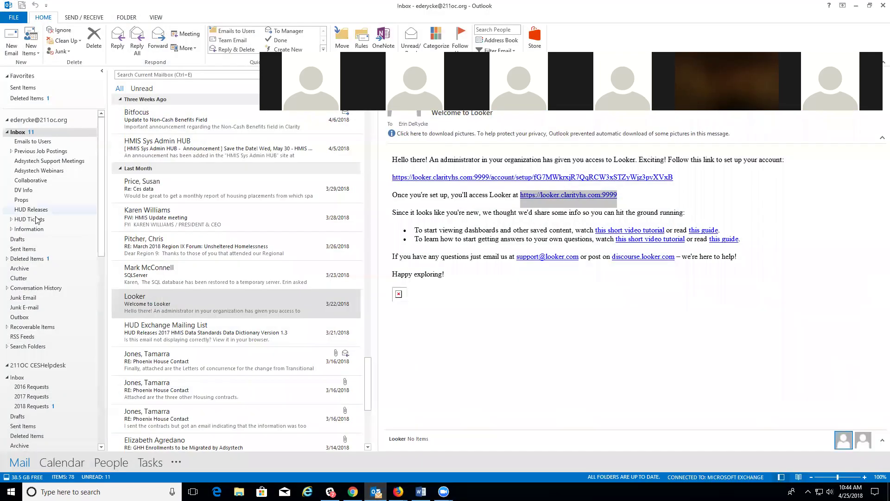
pyautogui.click(30, 229)
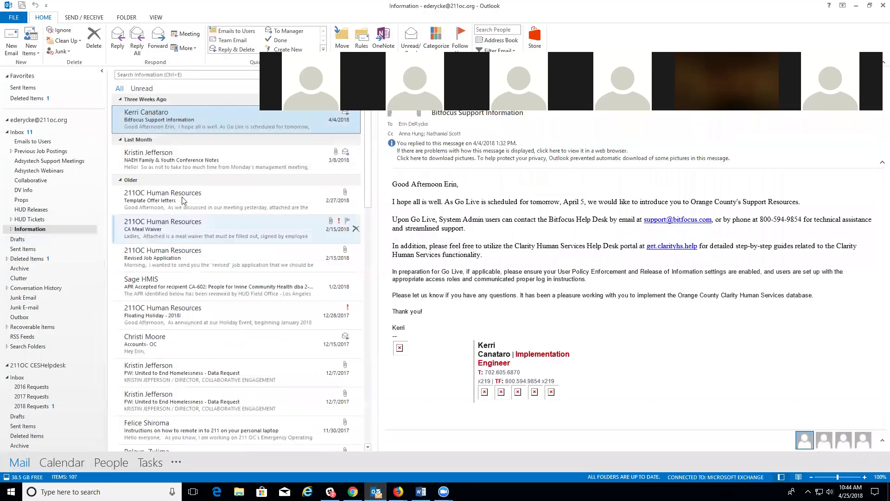
pyautogui.scroll(-5, 182, 200)
pyautogui.scroll(5, 167, 185)
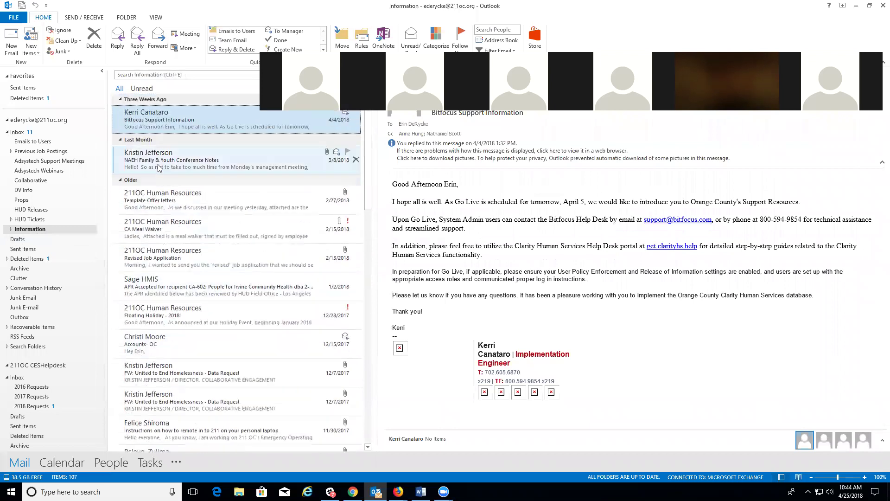
pyautogui.click(175, 342)
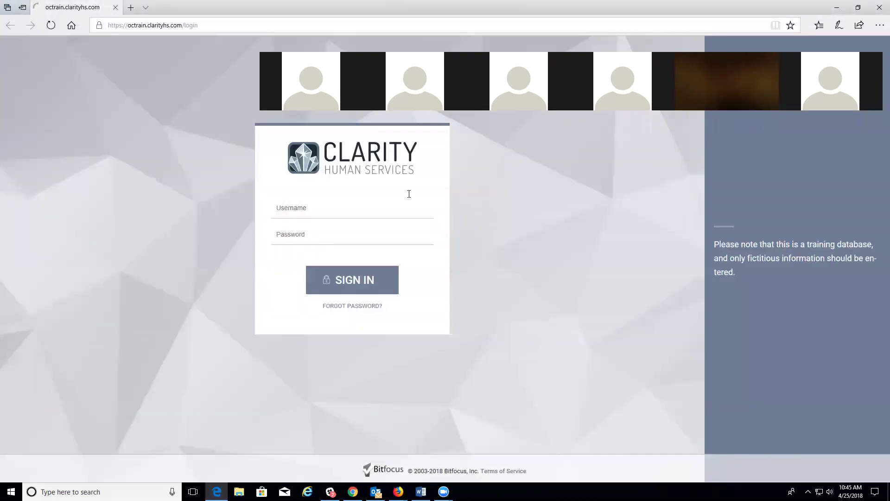
# - Sign in with the training username and password, then open the test client's Programs tab
pyautogui.click(334, 207)
pyautogui.press('Tab')
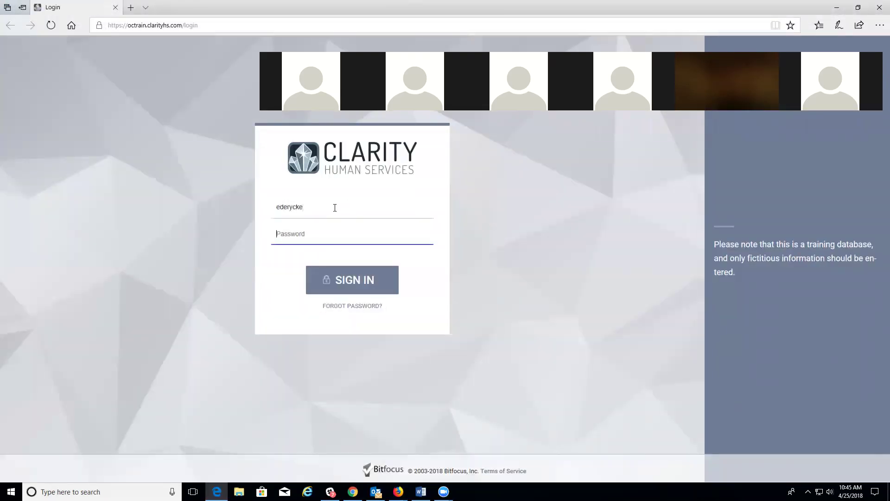
pyautogui.write('•••••••••')
pyautogui.press('Return')
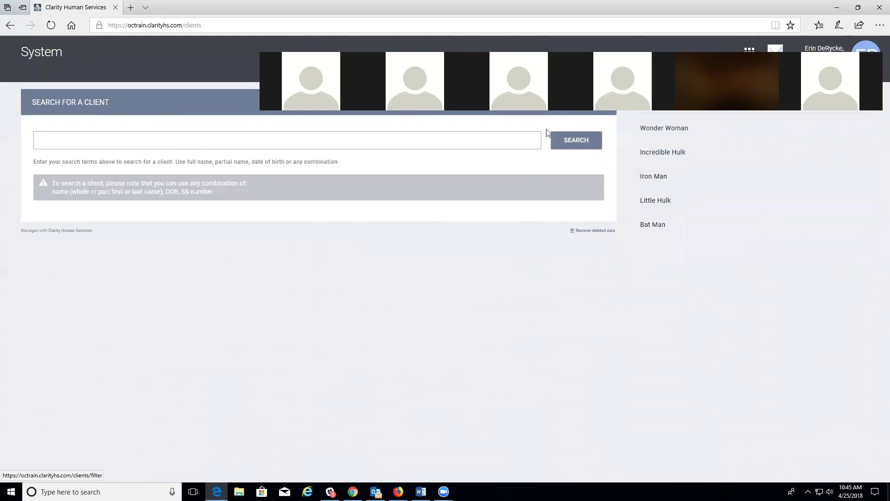
pyautogui.click(681, 131)
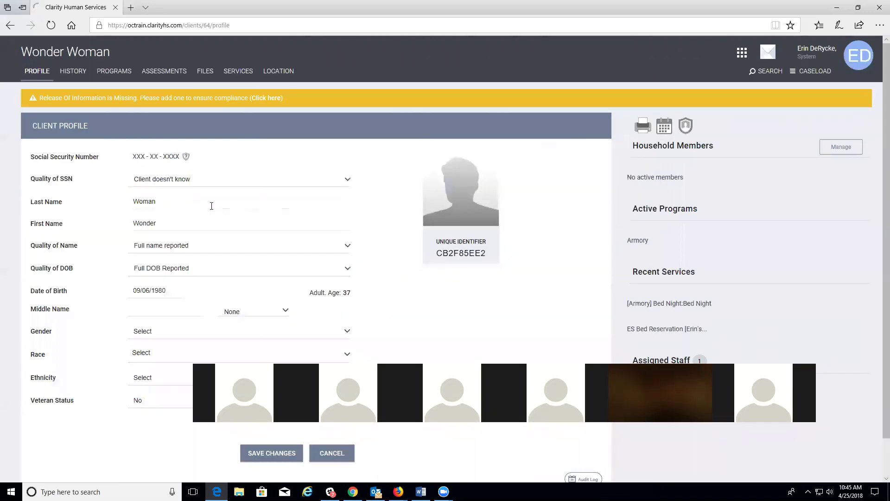
pyautogui.click(120, 74)
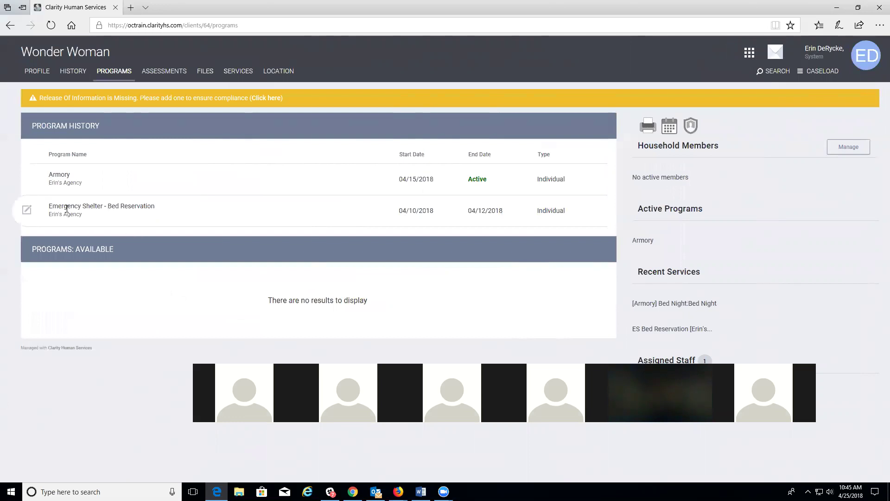
# - End the Emergency Shelter - Bed Reservation enrollment with a cleared exit date and save the form
pyautogui.click(28, 212)
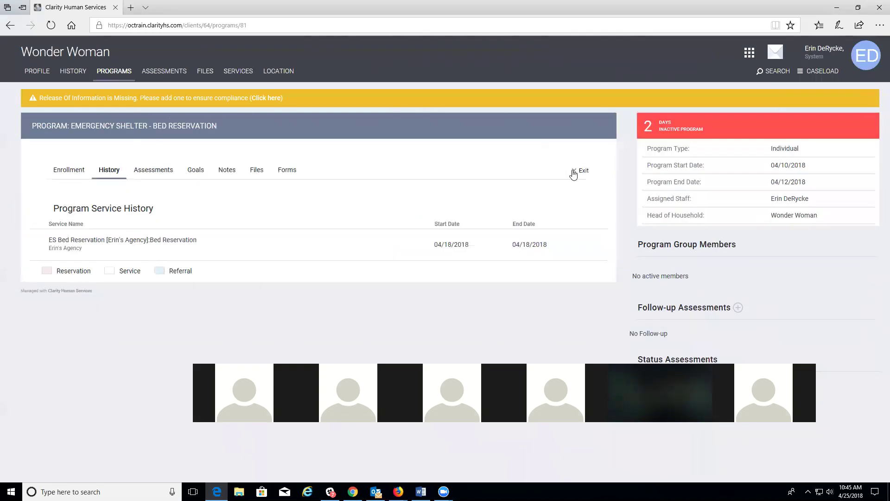
pyautogui.click(582, 172)
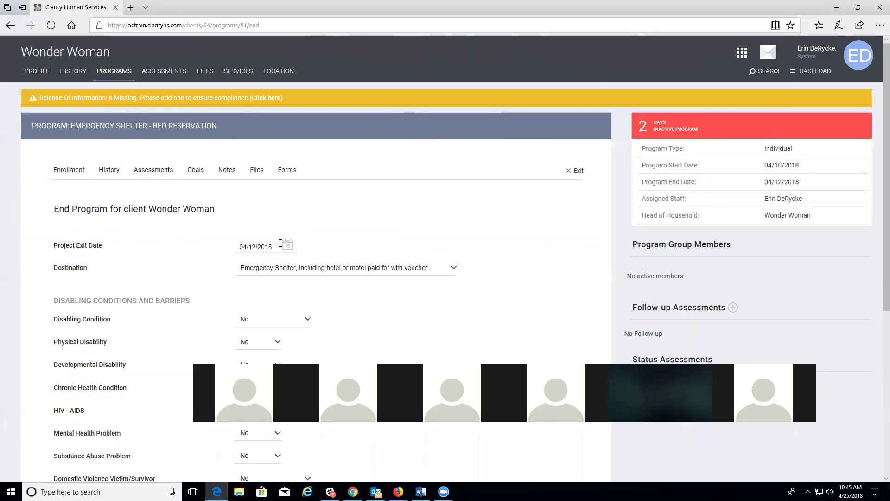
pyautogui.click(279, 242)
pyautogui.press('BackSpace')
pyautogui.scroll(-5, 404, 241)
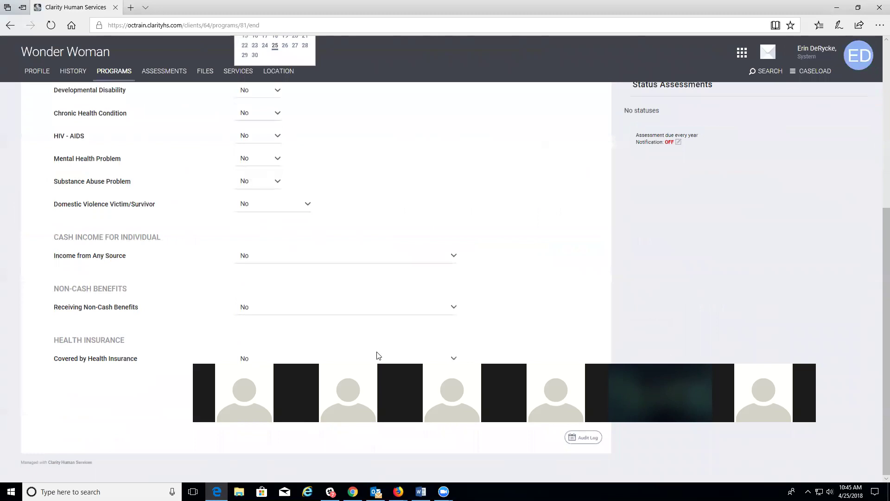
pyautogui.press('Return')
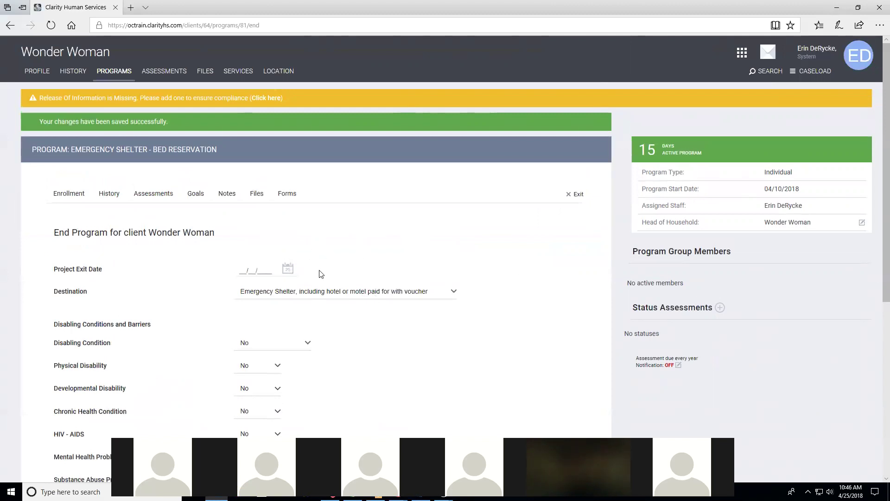
pyautogui.scroll(-6, 474, 328)
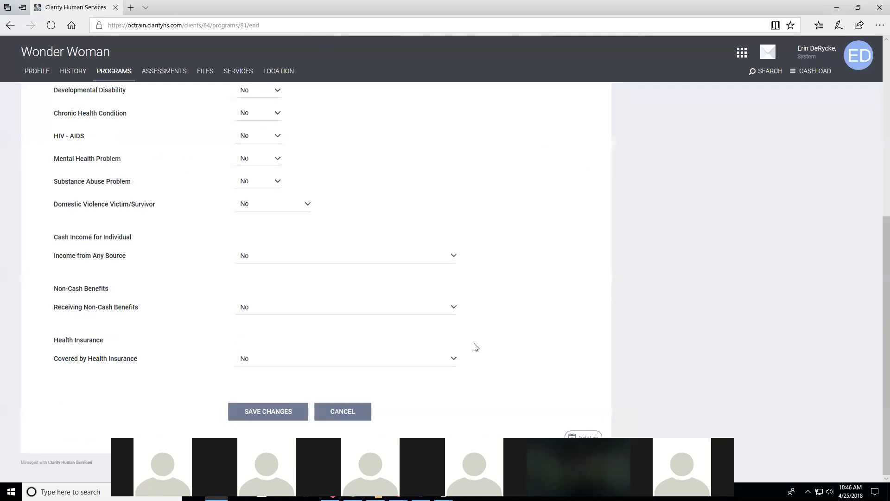
pyautogui.scroll(6, 364, 332)
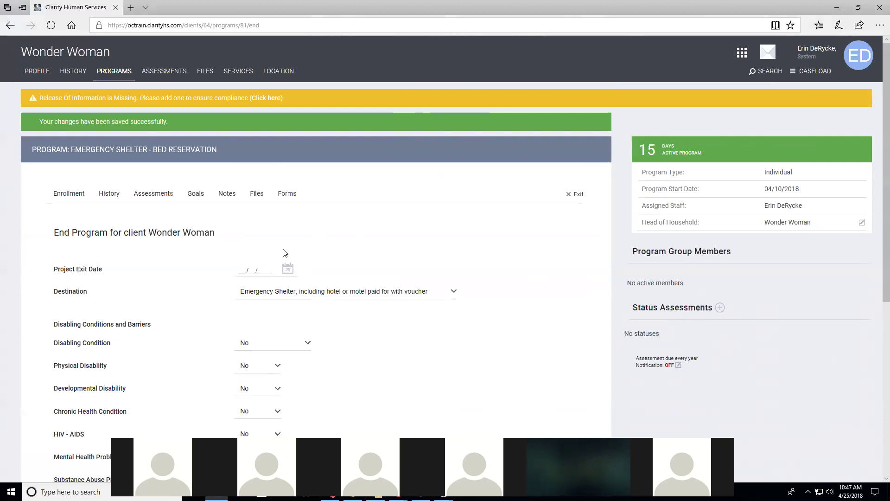
# - Scroll through the saved End Program form to review its answers
pyautogui.scroll(-6, 308, 320)
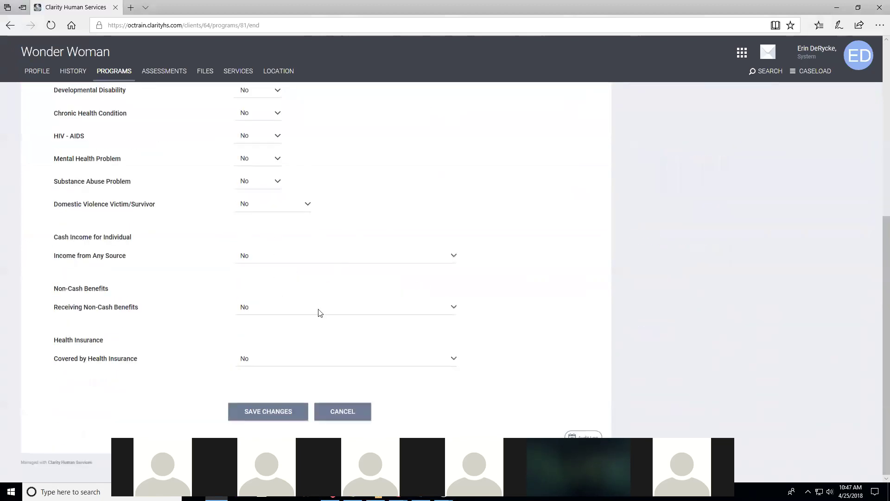
pyautogui.scroll(6, 346, 260)
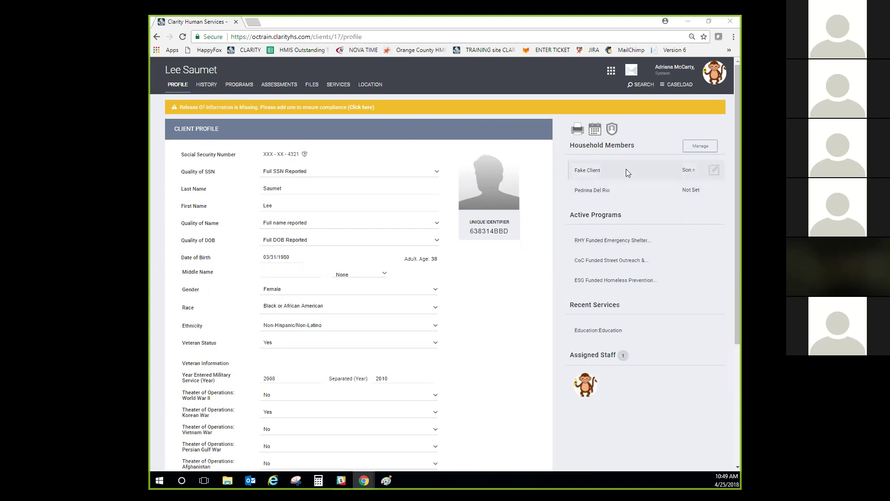
# - Open household management, then move from the client's Profile to the Programs tab
pyautogui.click(703, 148)
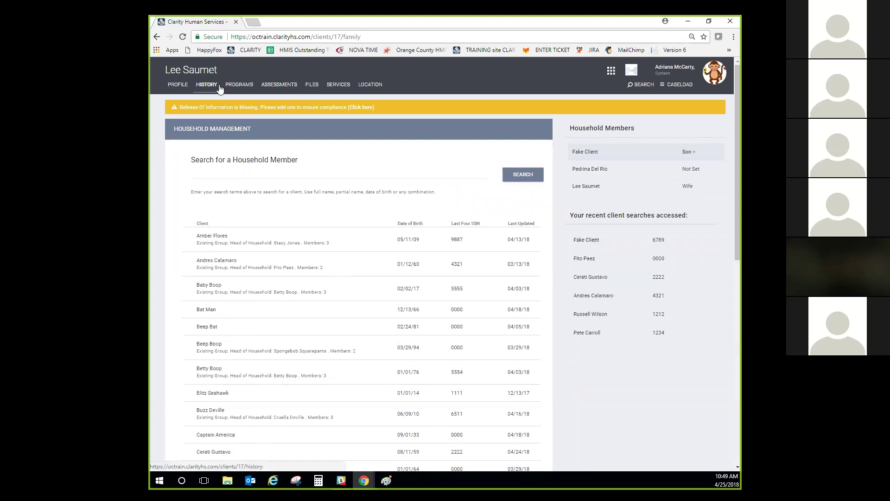
pyautogui.click(179, 85)
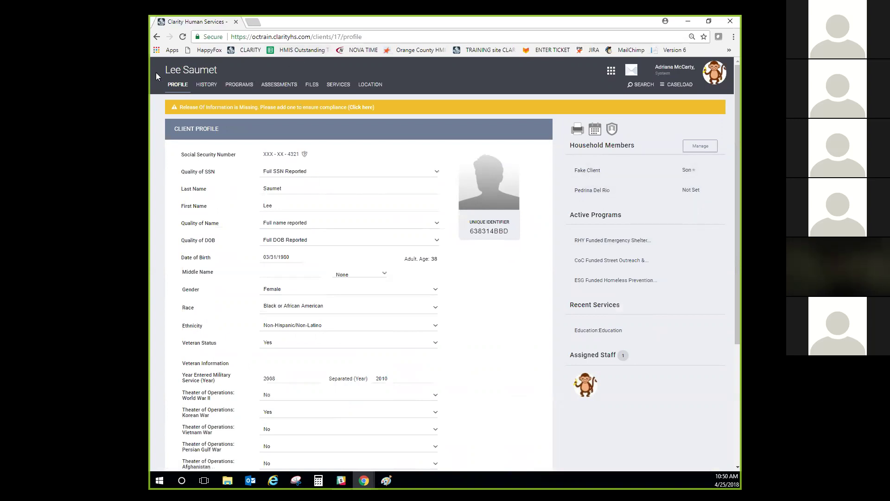
pyautogui.click(240, 84)
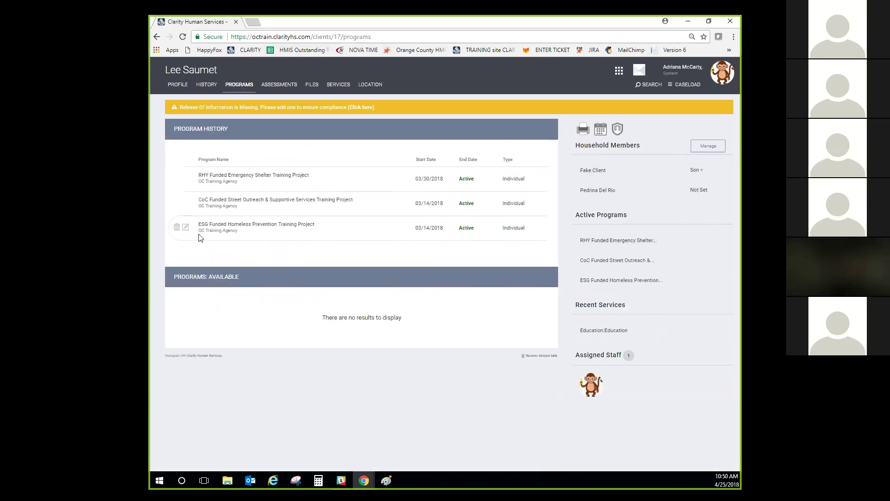
# - Add both household members to the ESG Funded Homeless Prevention enrollment and start enrolling them
pyautogui.click(186, 227)
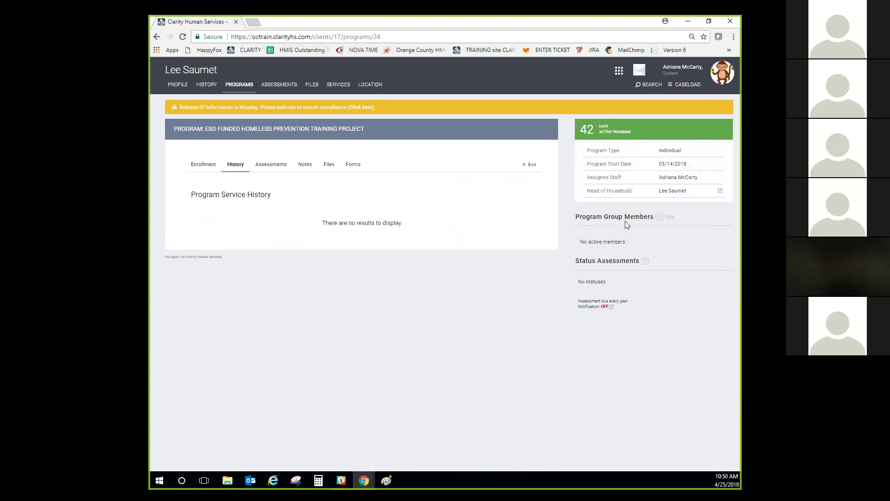
pyautogui.click(660, 217)
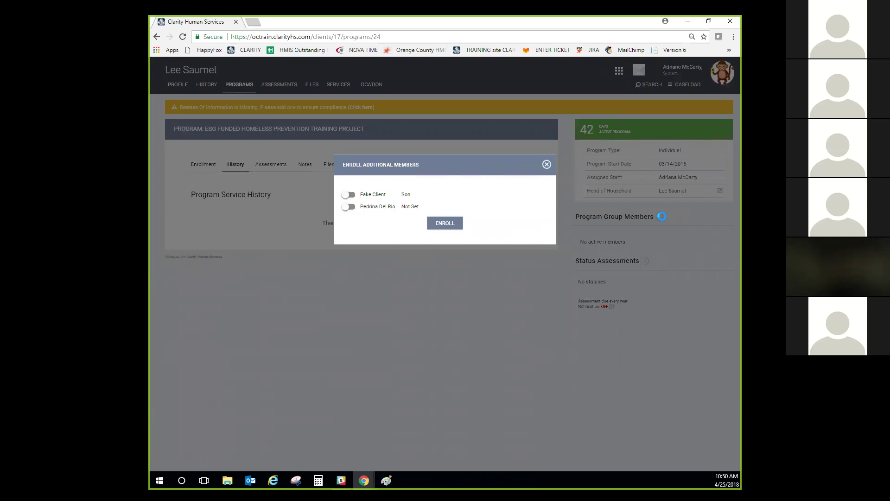
pyautogui.click(348, 194)
pyautogui.click(348, 206)
pyautogui.click(452, 224)
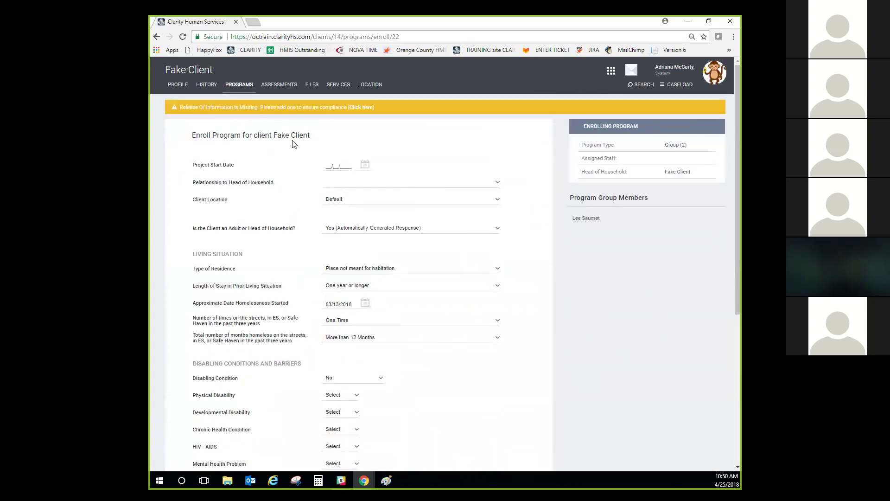
pyautogui.scroll(-5, 367, 265)
# - Re-enter the account password to sign back in and dismiss the browser's password prompt
pyautogui.click(634, 87)
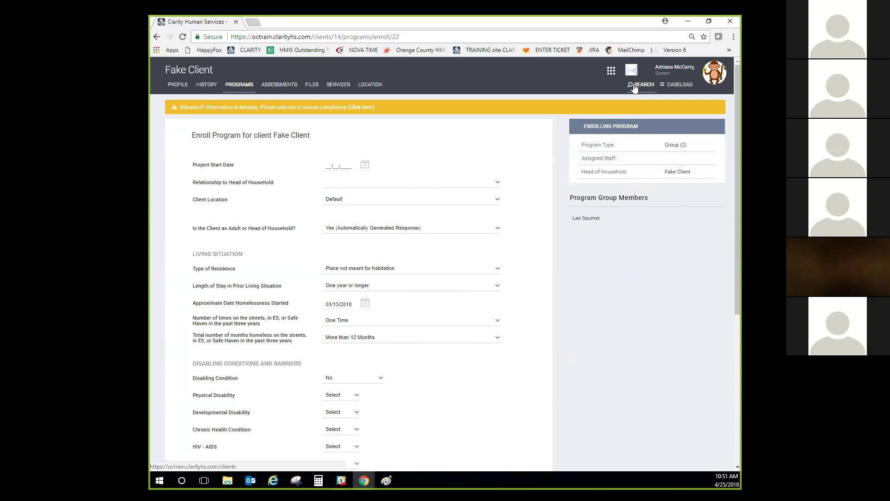
pyautogui.click(354, 240)
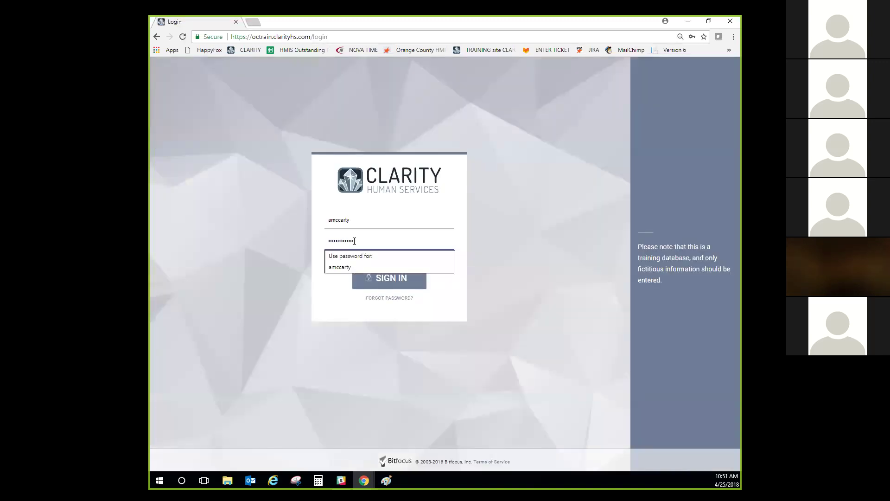
pyautogui.press('BackSpace')
pyautogui.press('BackSpace')
pyautogui.press('BackSpace')
pyautogui.press('BackSpace')
pyautogui.press('BackSpace')
pyautogui.press('BackSpace')
pyautogui.press('BackSpace')
pyautogui.press('BackSpace')
pyautogui.press('BackSpace')
pyautogui.press('BackSpace')
pyautogui.press('BackSpace')
pyautogui.press('BackSpace')
pyautogui.press('BackSpace')
pyautogui.press('BackSpace')
pyautogui.write('*********')
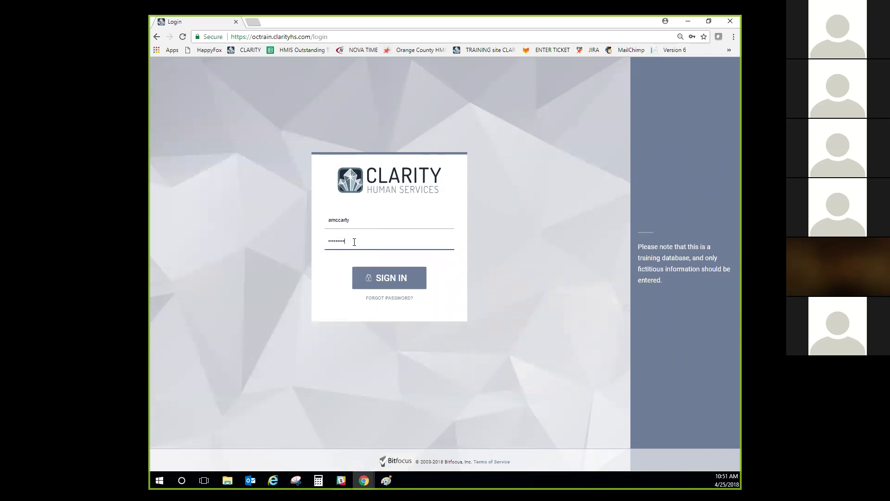
pyautogui.press('BackSpace')
pyautogui.press('BackSpace')
pyautogui.press('BackSpace')
pyautogui.press('BackSpace')
pyautogui.press('BackSpace')
pyautogui.press('BackSpace')
pyautogui.press('BackSpace')
pyautogui.press('BackSpace')
pyautogui.press('BackSpace')
pyautogui.press('BackSpace')
pyautogui.press('BackSpace')
pyautogui.press('BackSpace')
pyautogui.write('**************')
pyautogui.press('Return')
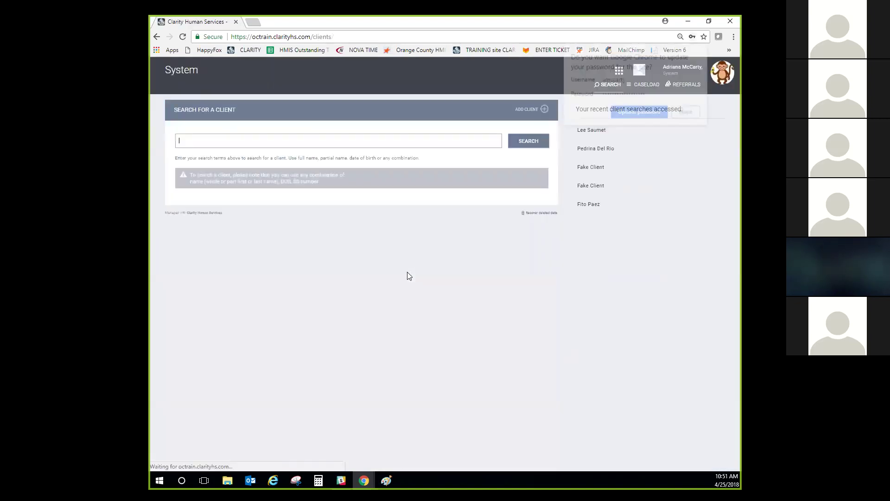
pyautogui.click(691, 113)
# - Open the head-of-household client from recent searches and show the client's program history
pyautogui.click(601, 129)
pyautogui.moveTo(683, 333)
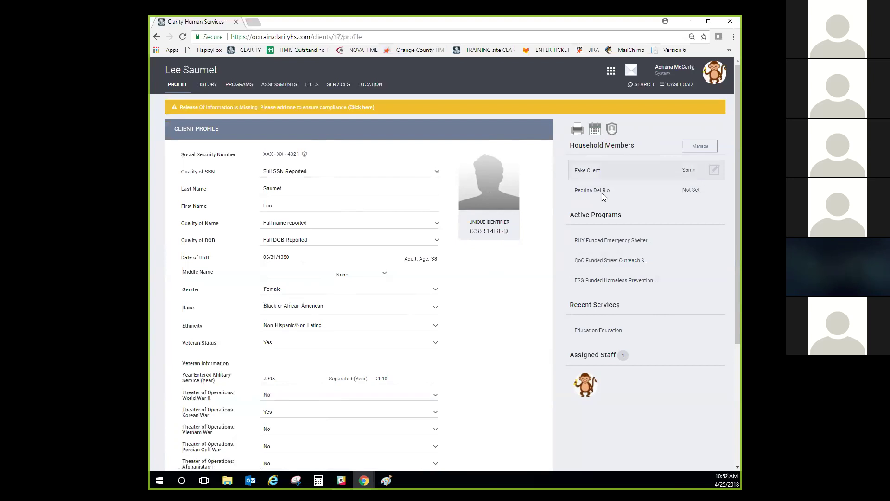
pyautogui.click(241, 85)
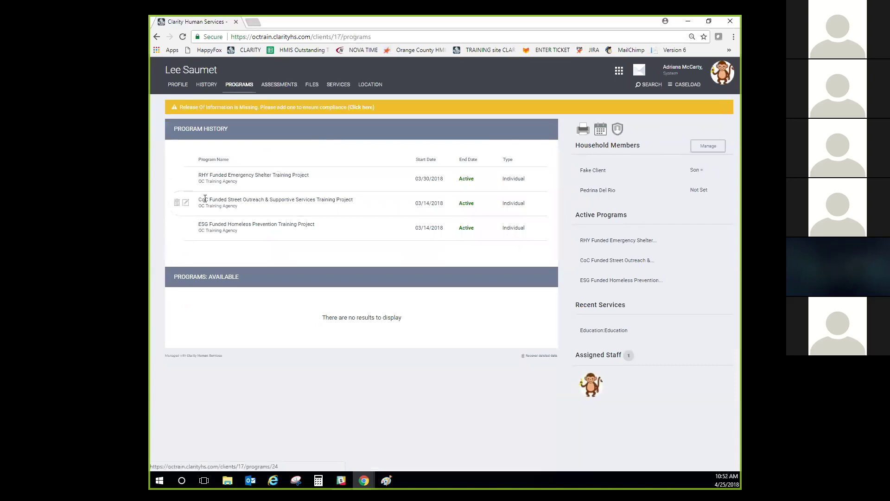
# - Open the ESG Funded Homeless Prevention Training Project row in Program History
pyautogui.click(187, 232)
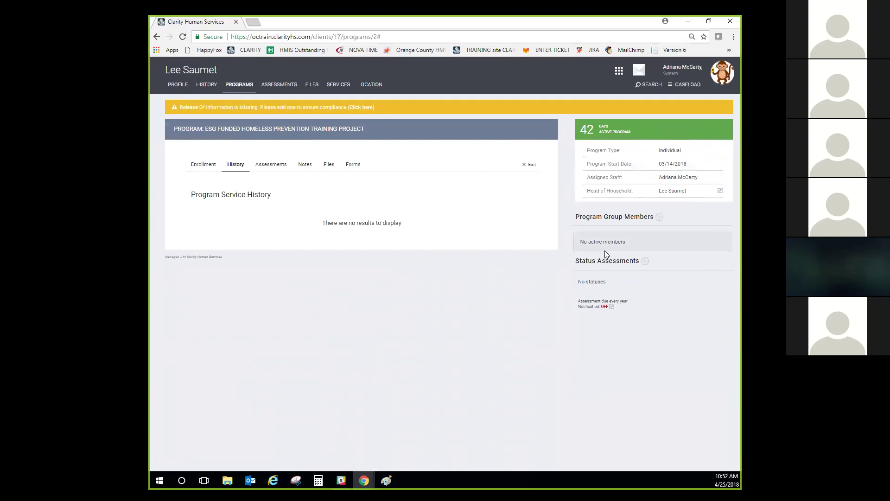
# - Add only the son to the program group members and start his enrollment
pyautogui.click(660, 218)
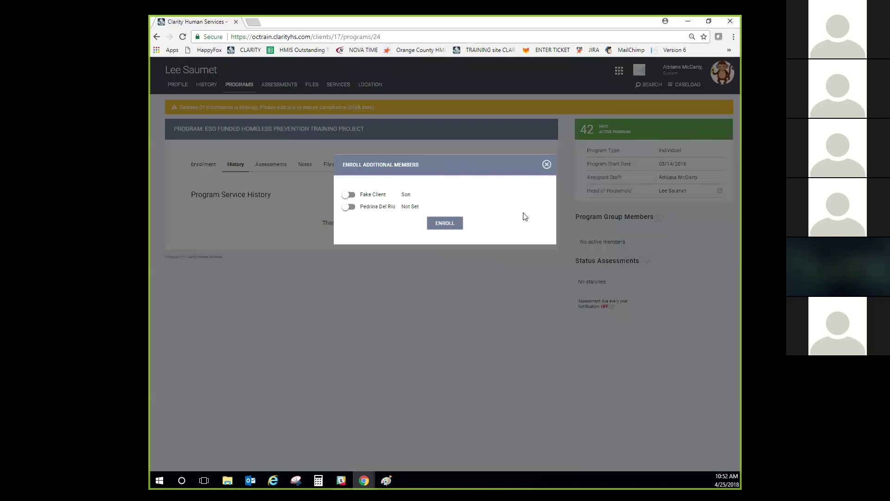
pyautogui.click(351, 196)
pyautogui.click(443, 227)
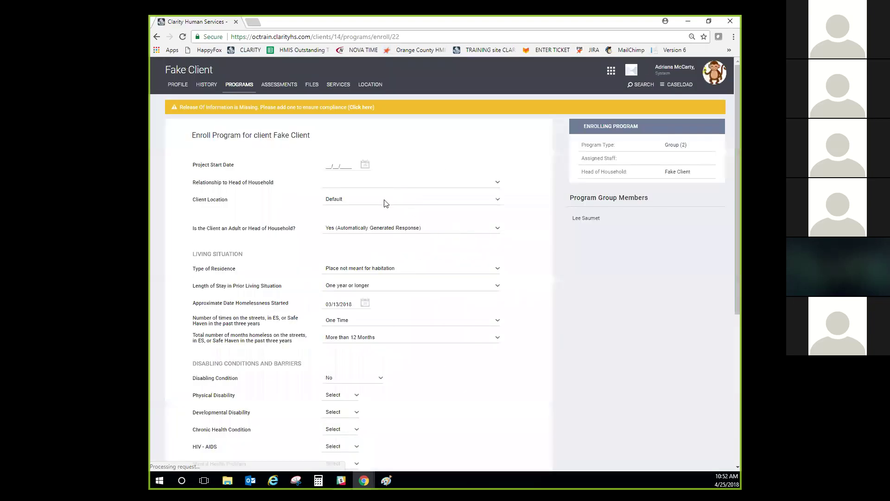
# - Scroll through the son's enrollment form, reviewing the disability, income, benefits and insurance sections
pyautogui.scroll(-5, 325, 446)
pyautogui.scroll(5, 334, 439)
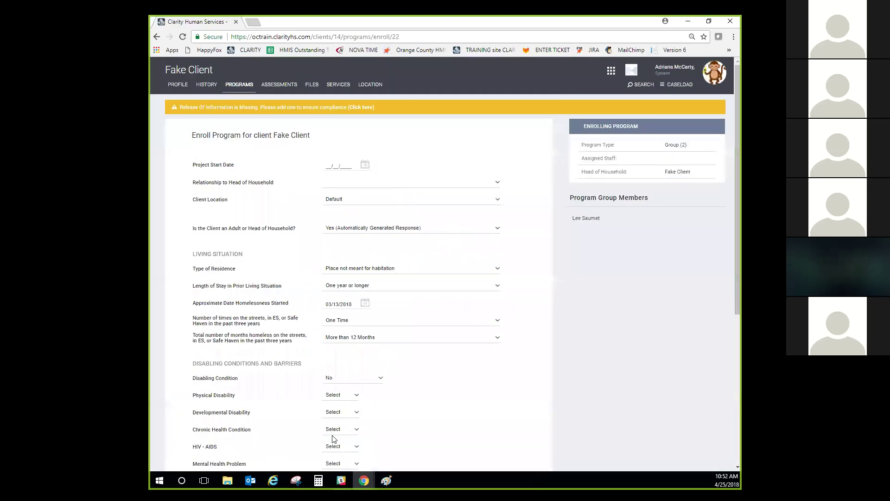
pyautogui.scroll(-4, 334, 439)
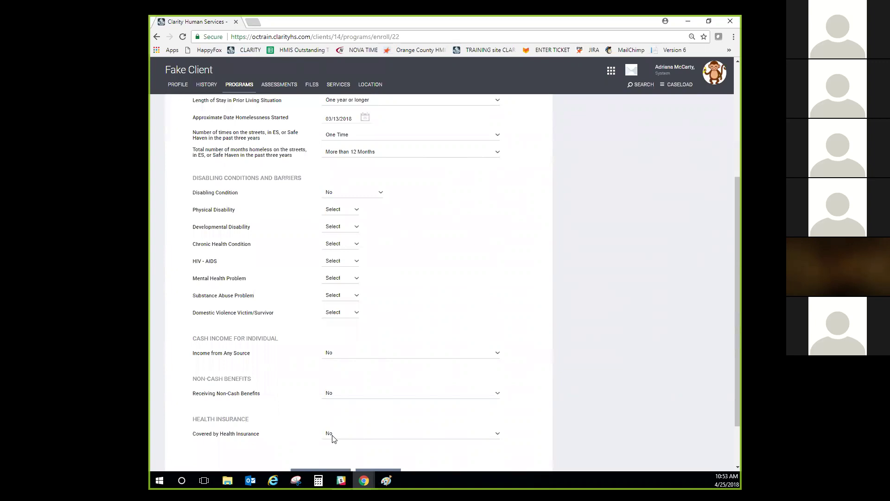
pyautogui.scroll(5, 574, 250)
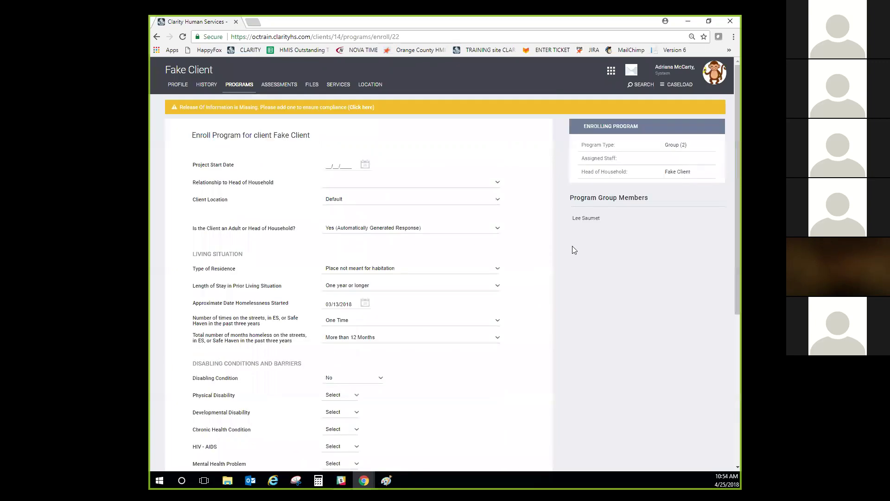